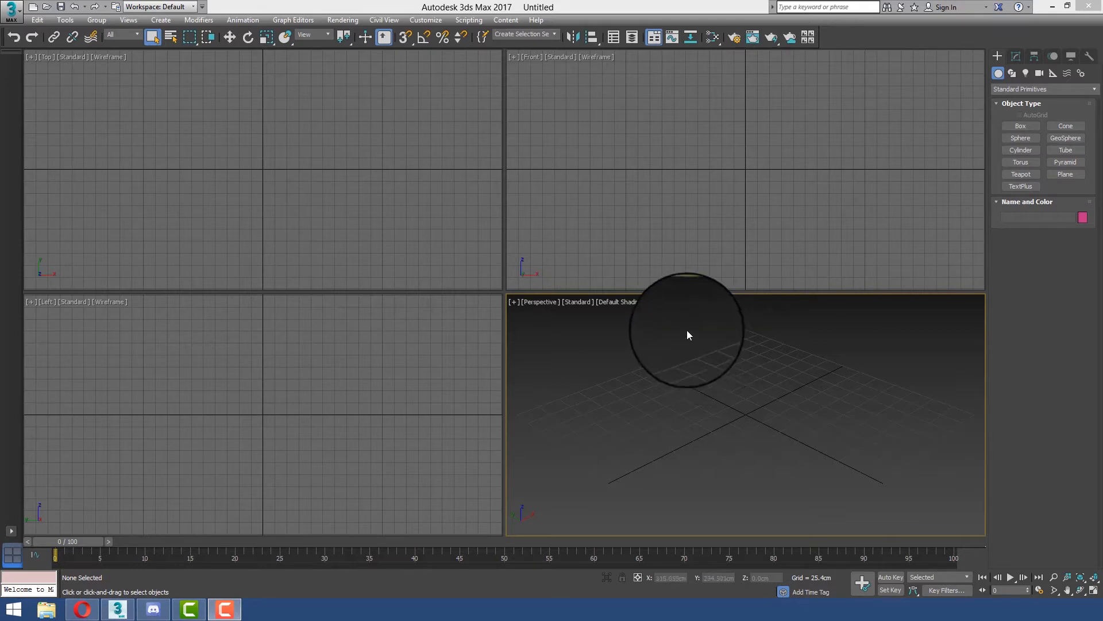
# Set the display unit scale to metric centimeters in the units setup and accept the settings.
pyautogui.click(426, 20)
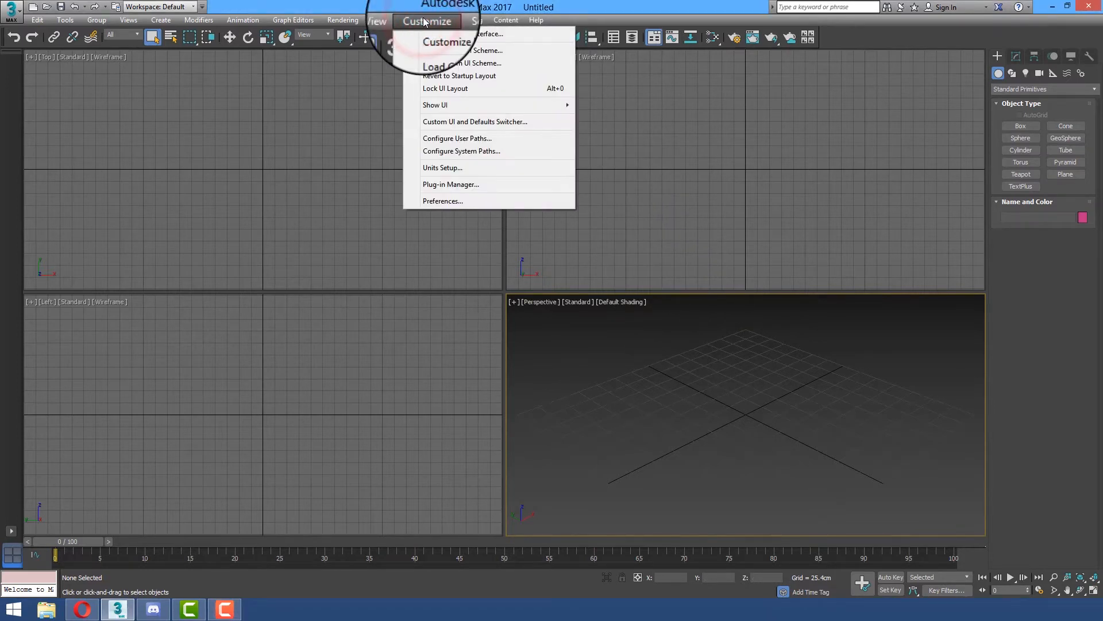
pyautogui.click(454, 168)
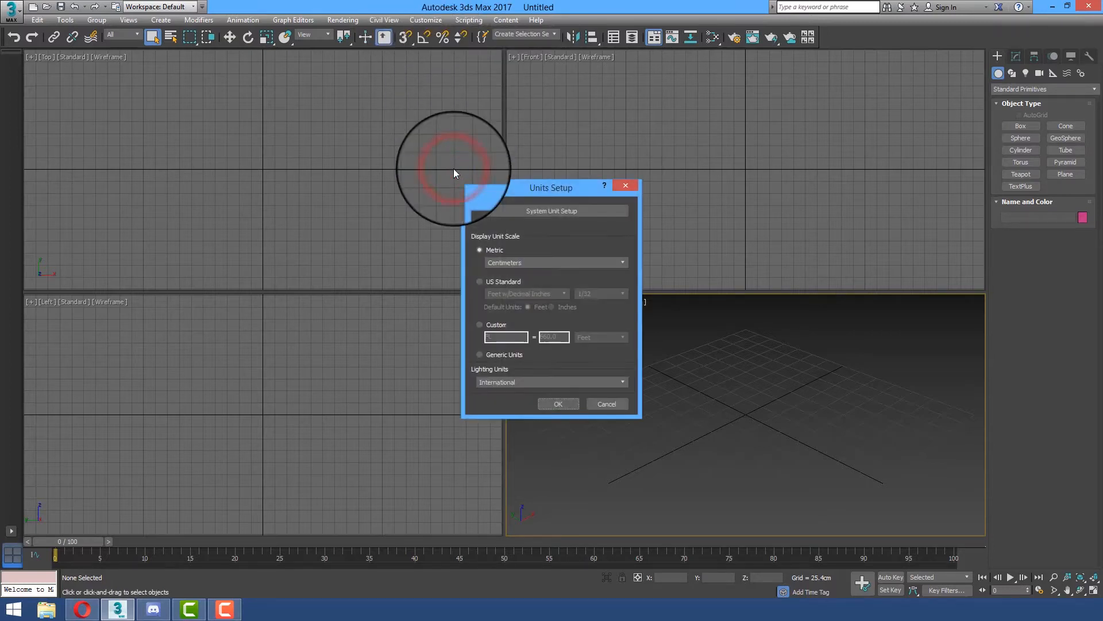
pyautogui.click(494, 278)
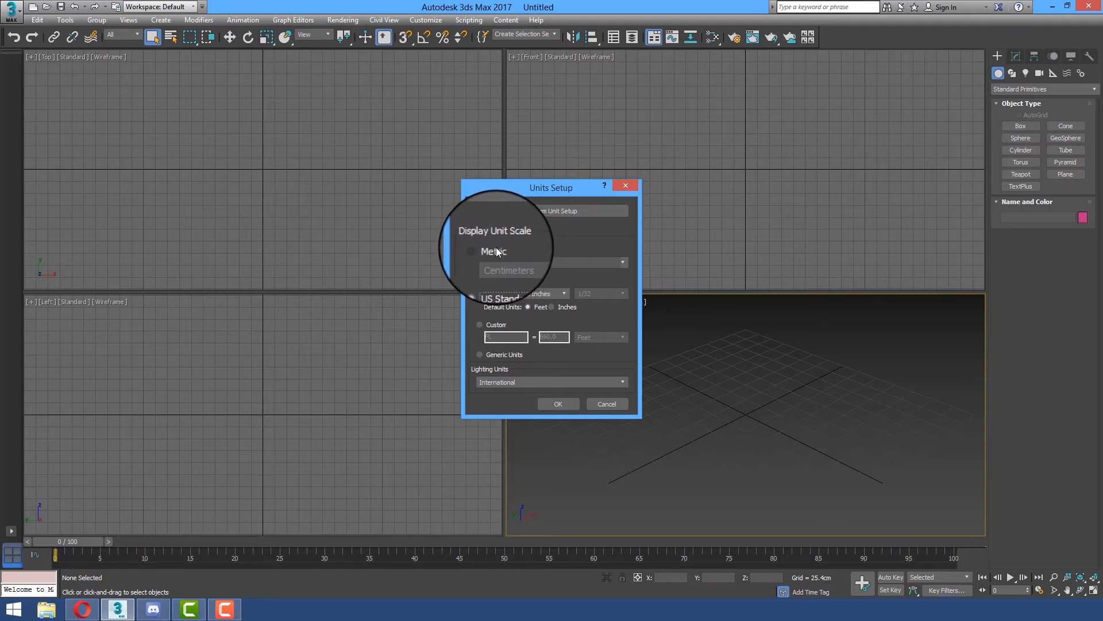
pyautogui.click(498, 255)
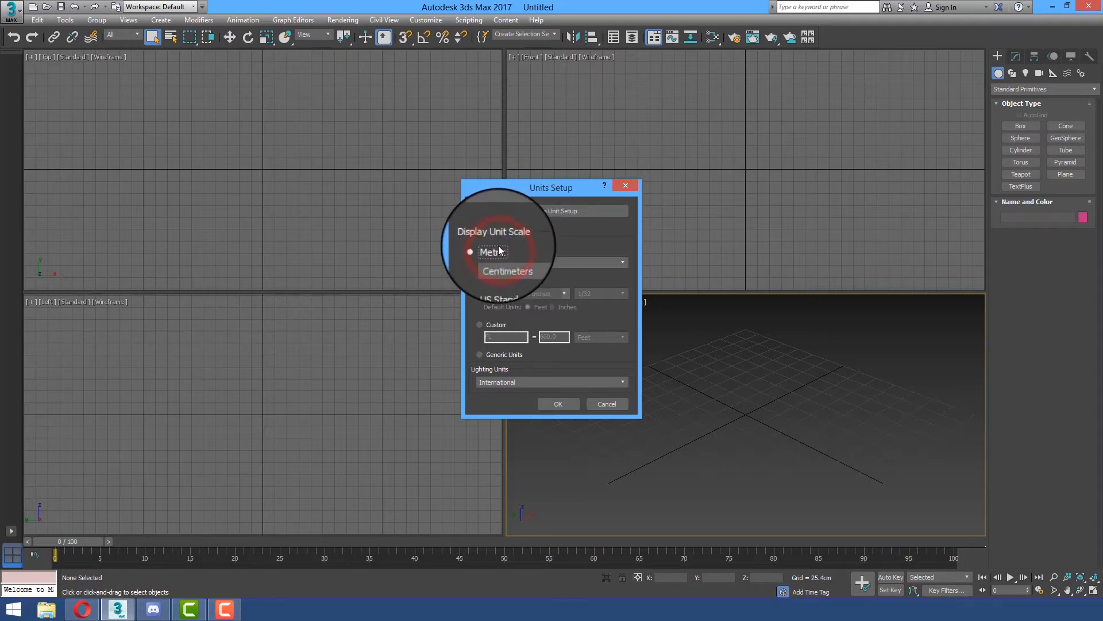
pyautogui.click(543, 260)
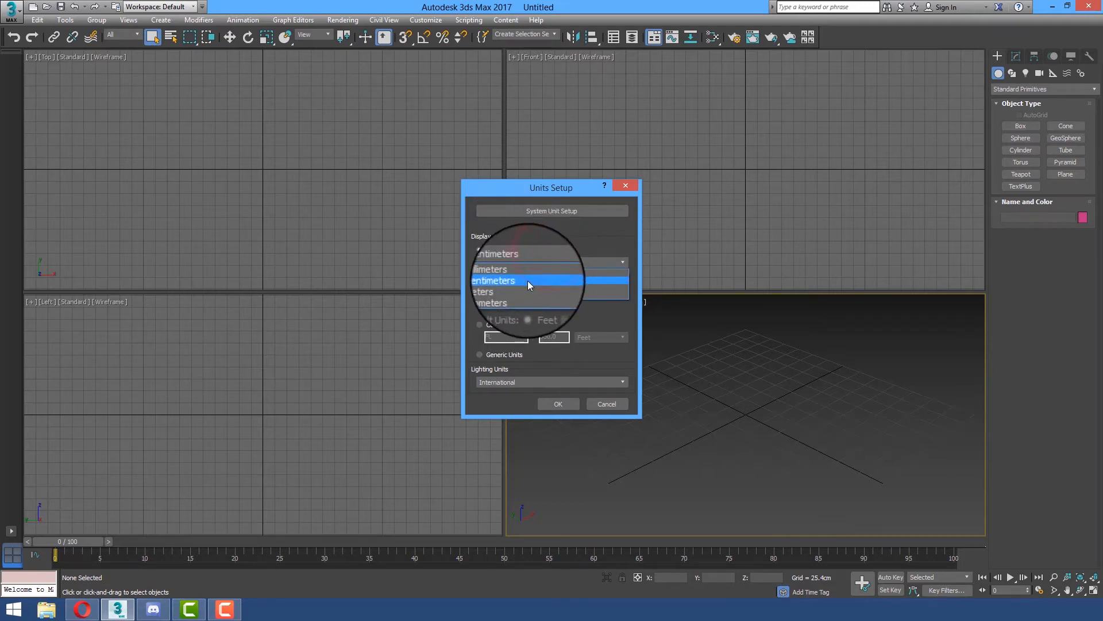
pyautogui.click(523, 280)
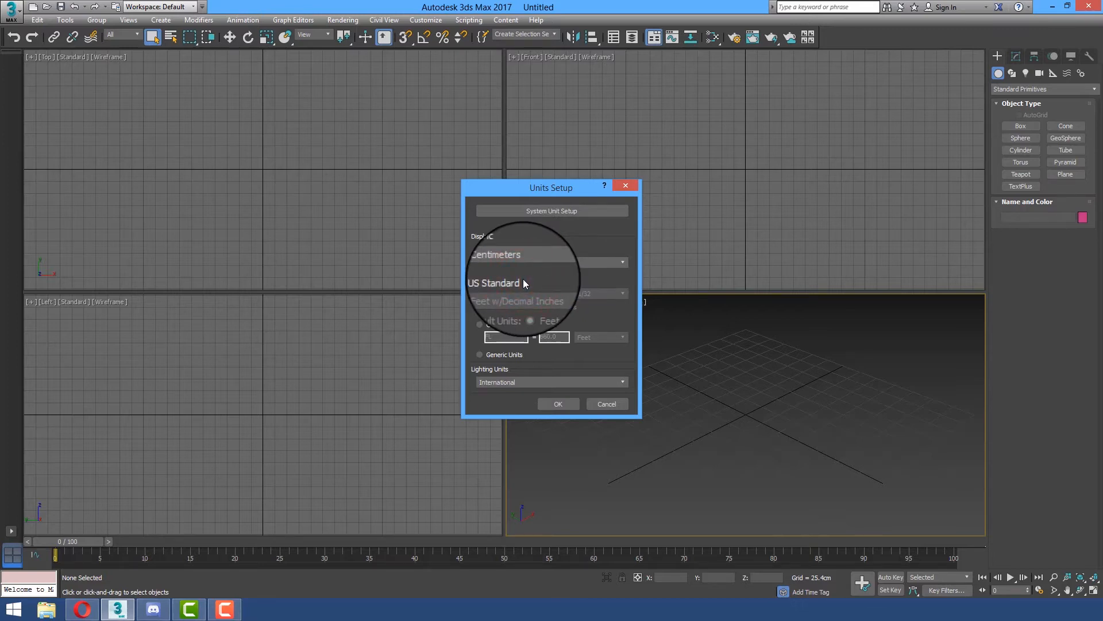
pyautogui.click(545, 263)
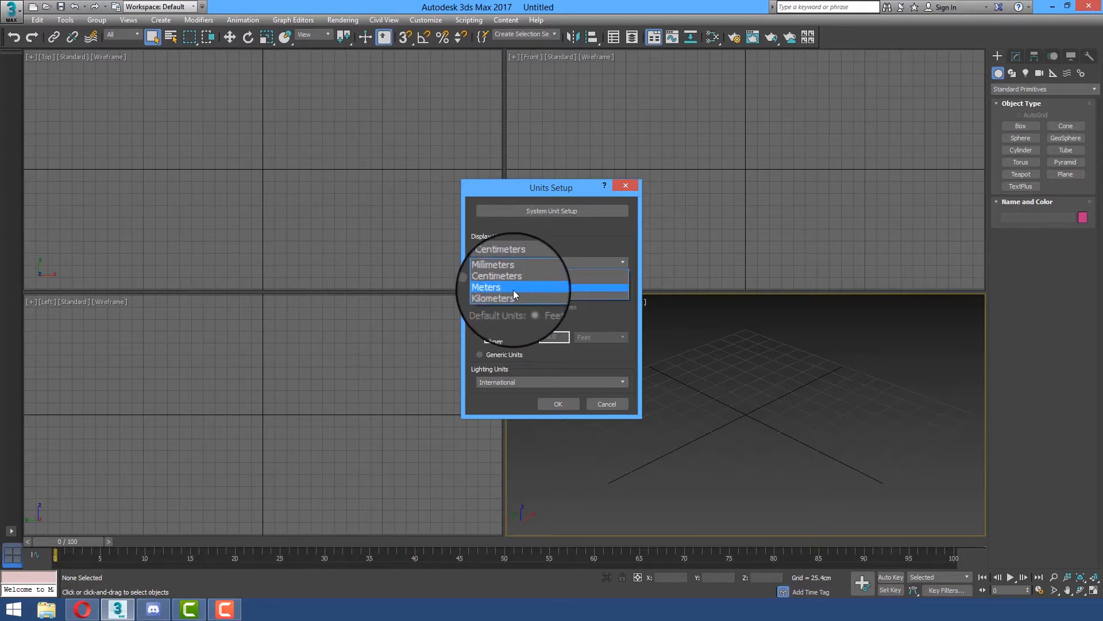
pyautogui.click(522, 282)
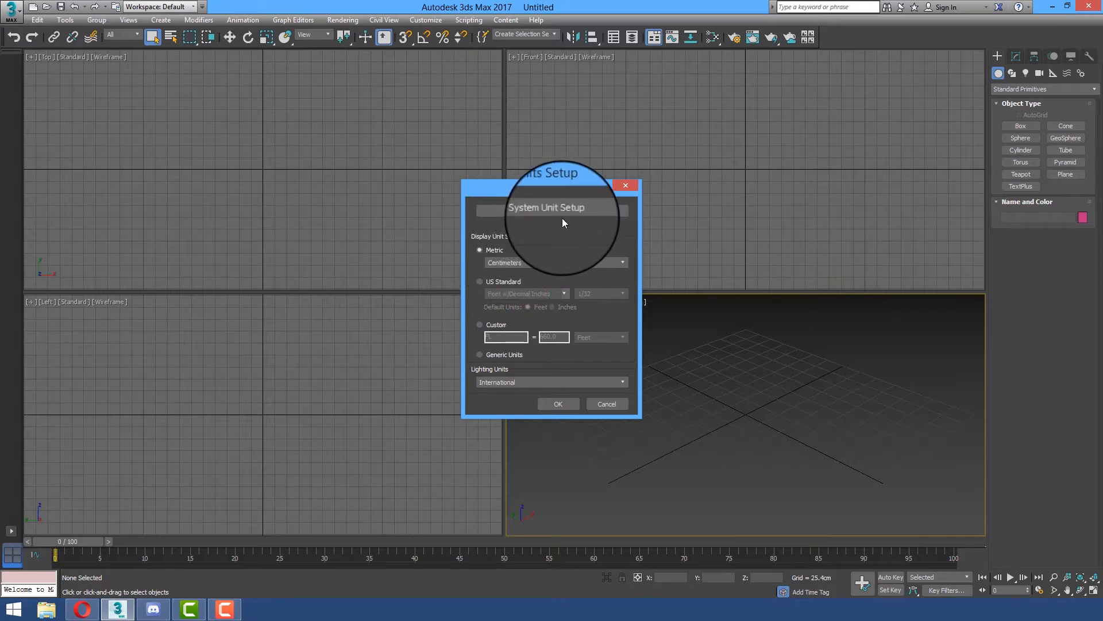
pyautogui.click(562, 404)
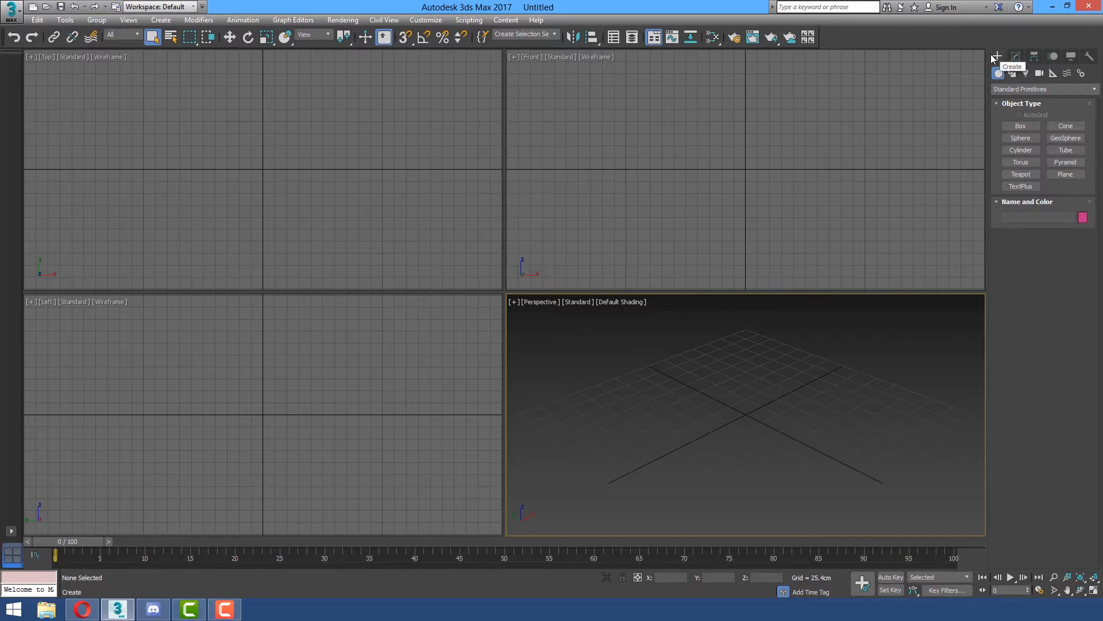
pyautogui.click(1013, 75)
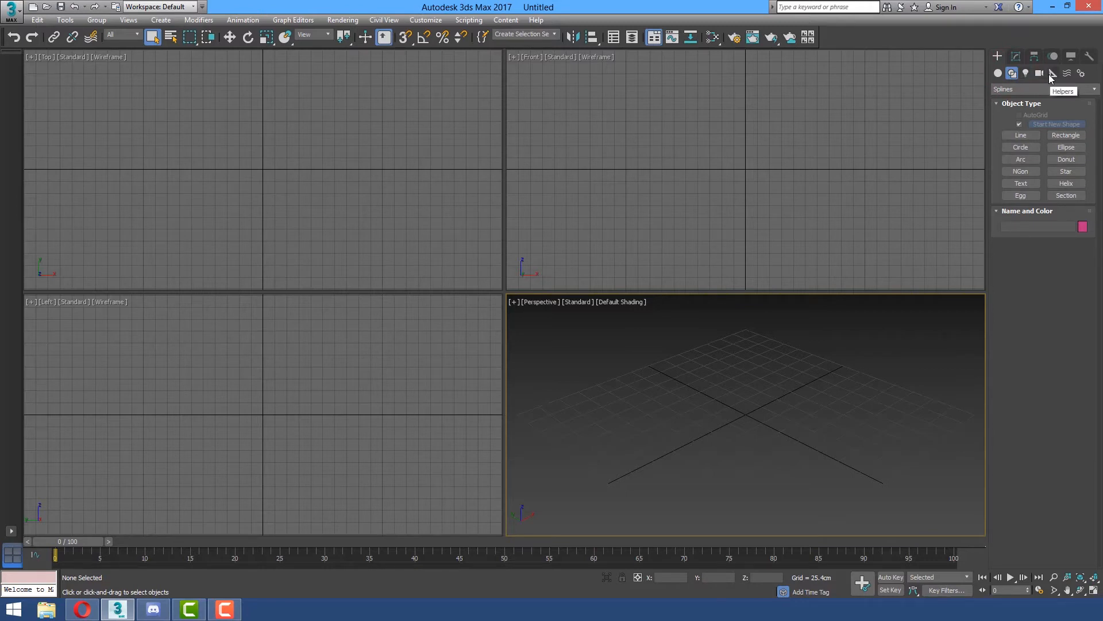
pyautogui.click(998, 74)
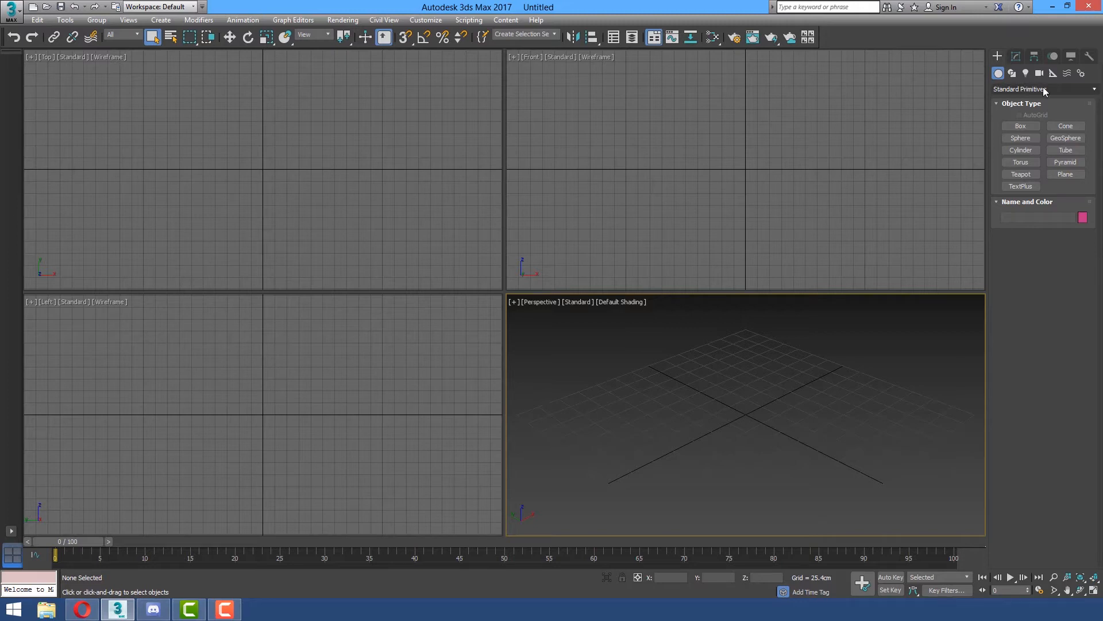
pyautogui.click(1083, 92)
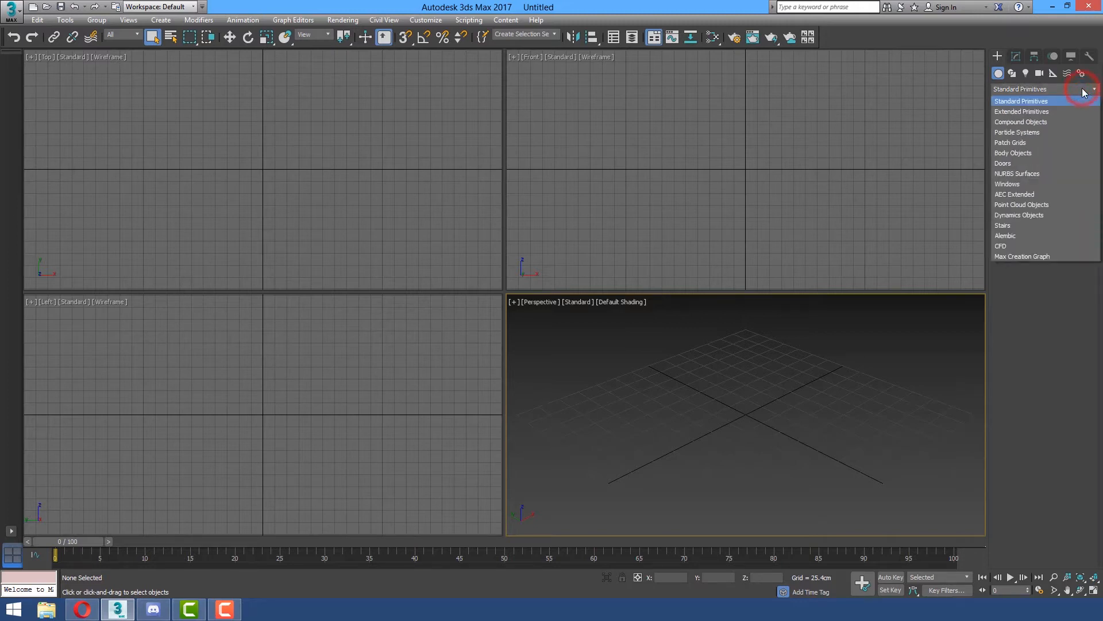
pyautogui.click(1084, 92)
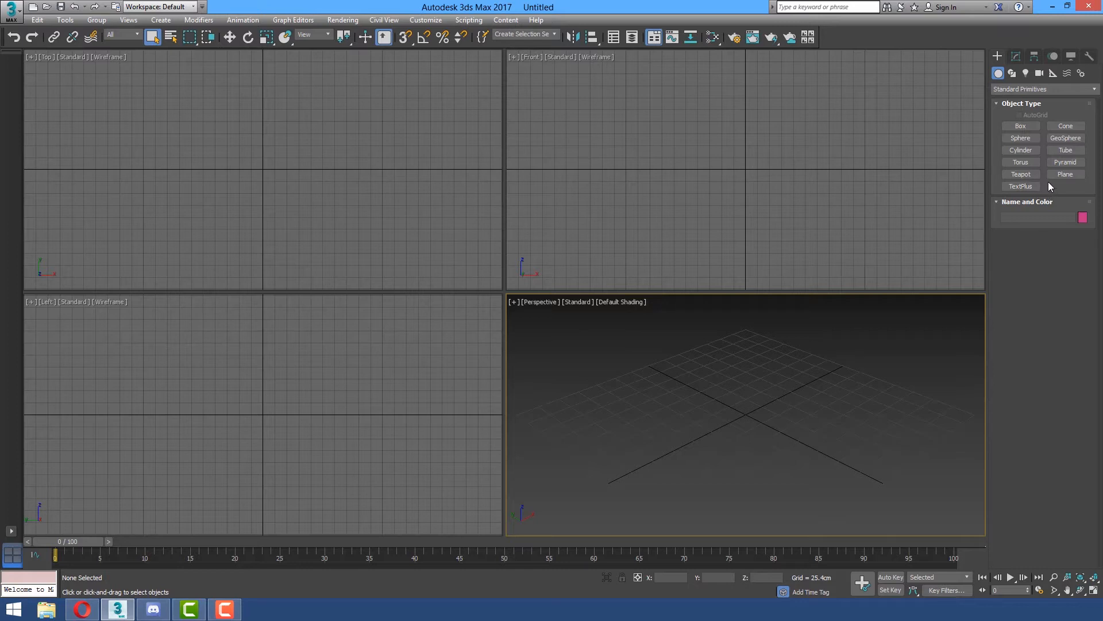
# Create a box about 67 cm long, 100 cm wide and 87 cm high in the Perspective viewport.
pyautogui.click(1029, 126)
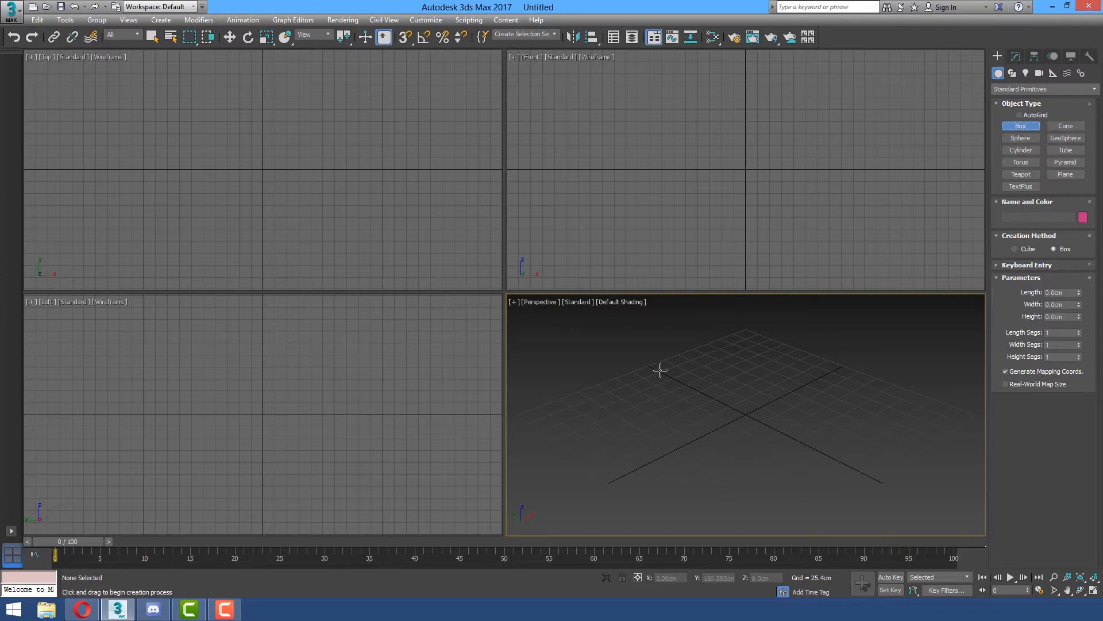
pyautogui.click(660, 424)
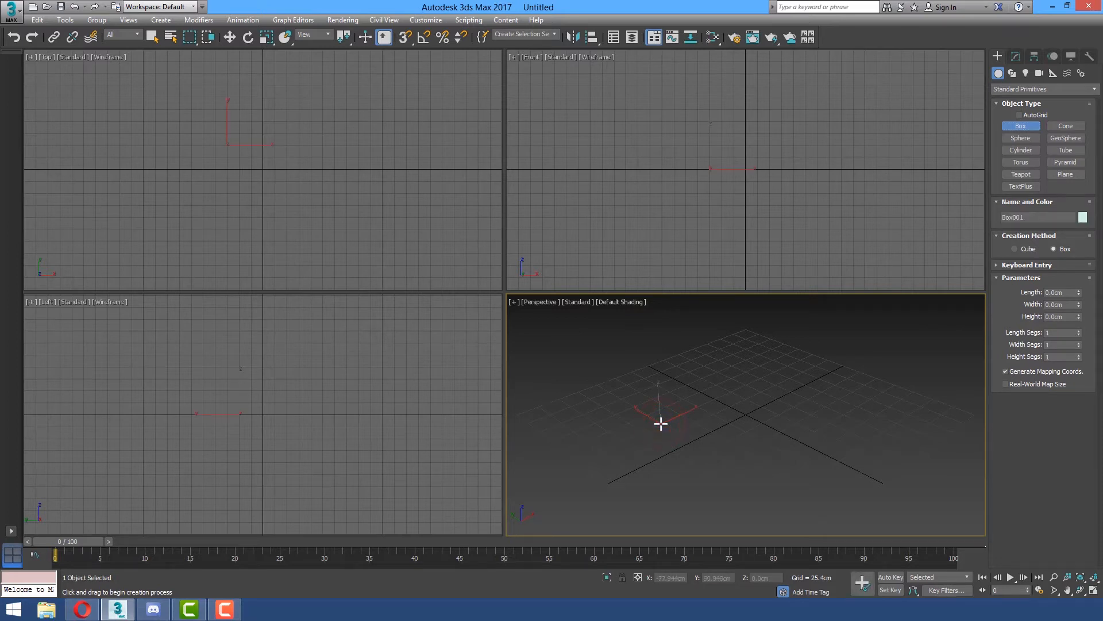
pyautogui.moveTo(661, 423); pyautogui.dragTo(771, 411)
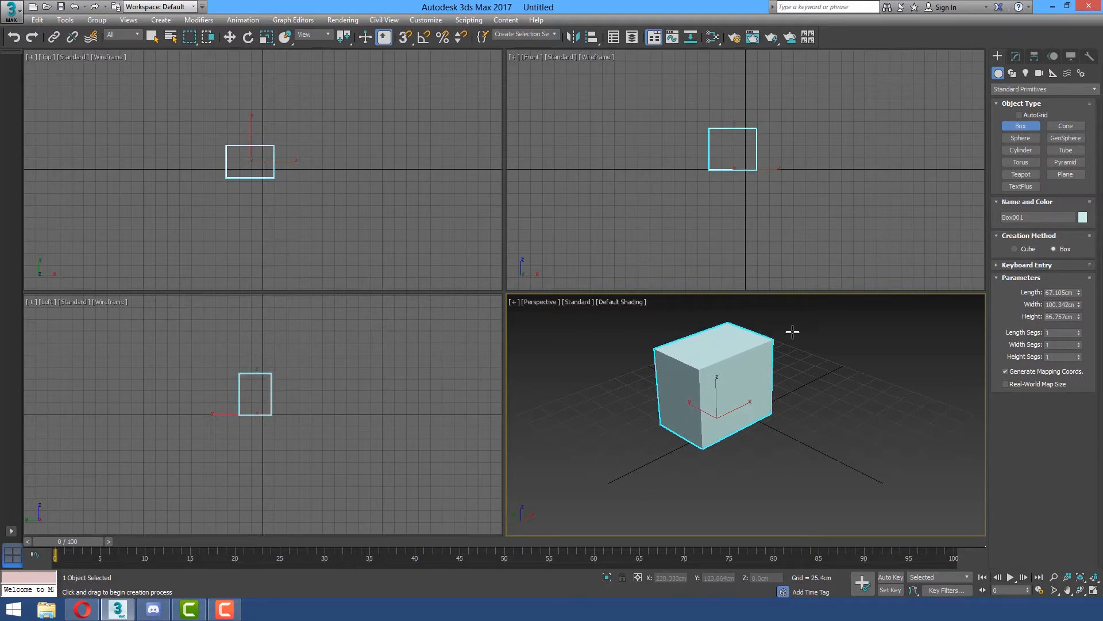
pyautogui.click(791, 332)
# Create a second box beside the first in the Perspective viewport, about 76 cm long, 142 cm wide and 84 cm high.
pyautogui.click(805, 413)
pyautogui.moveTo(805, 412); pyautogui.dragTo(933, 392)
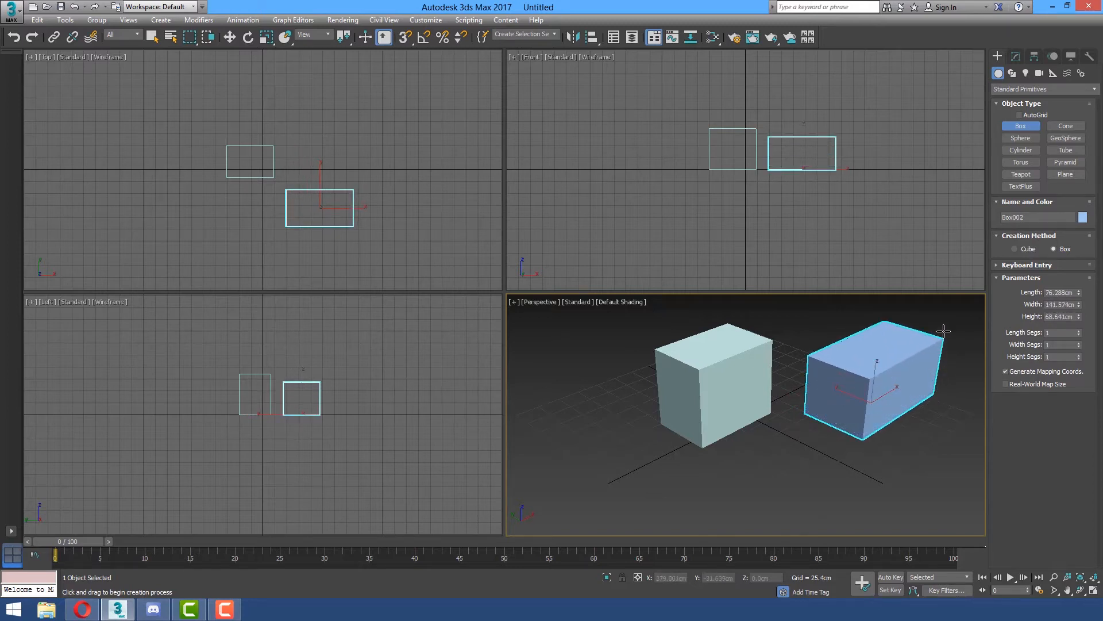
pyautogui.click(946, 381)
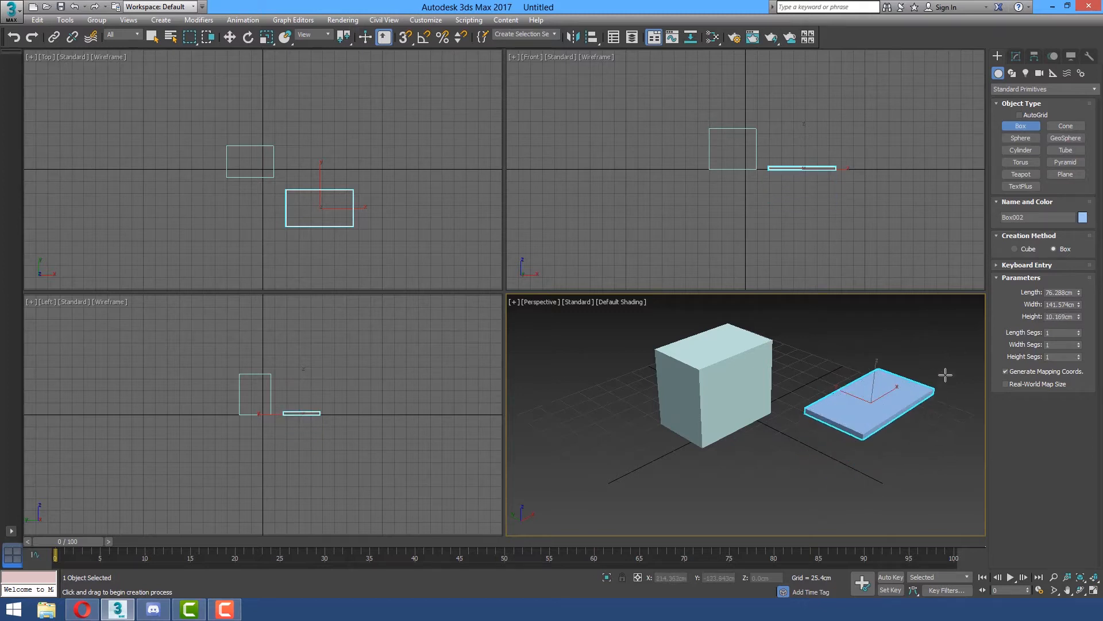
pyautogui.click(947, 318)
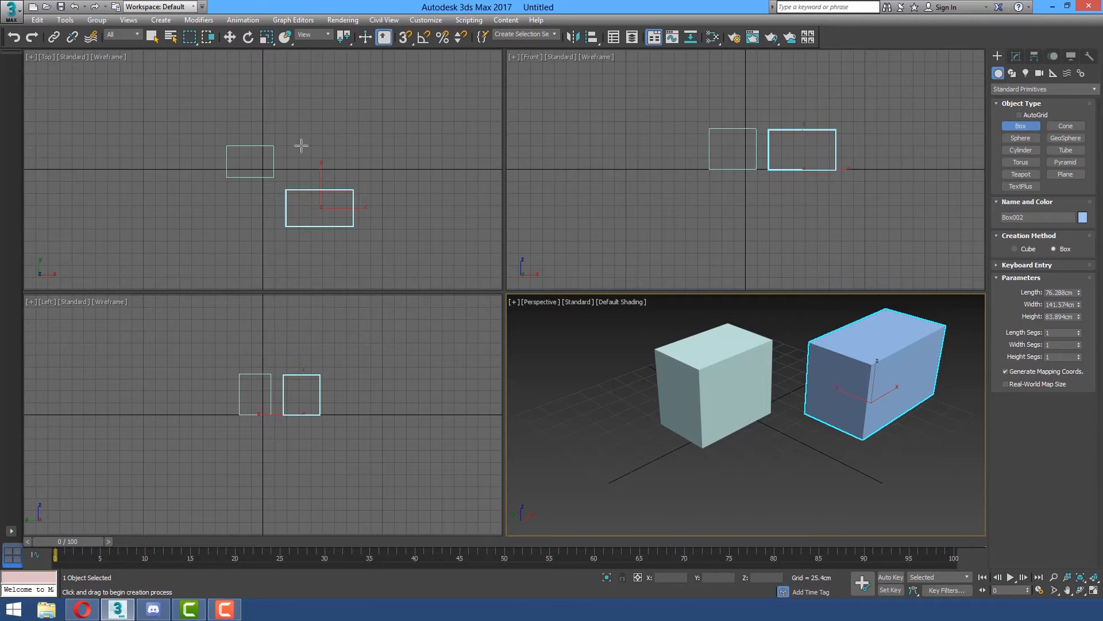
# Create a third box behind the others in the Top viewport, about 40 cm long, 136 cm wide and 81 cm high.
pyautogui.moveTo(309, 125); pyautogui.dragTo(374, 146)
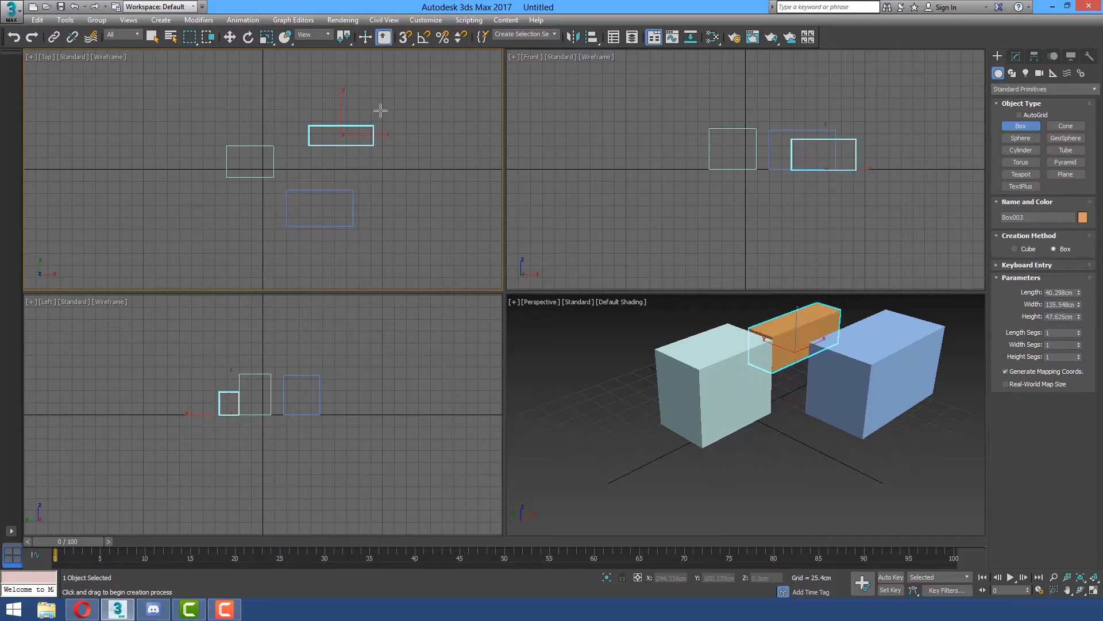
pyautogui.click(380, 107)
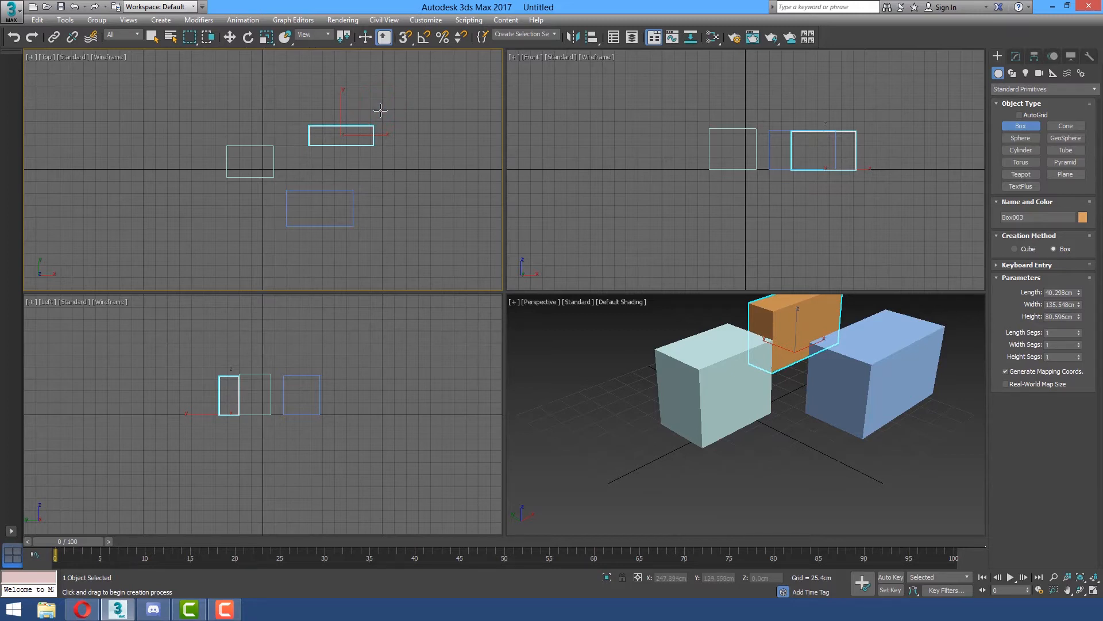
pyautogui.rightClick(510, 354)
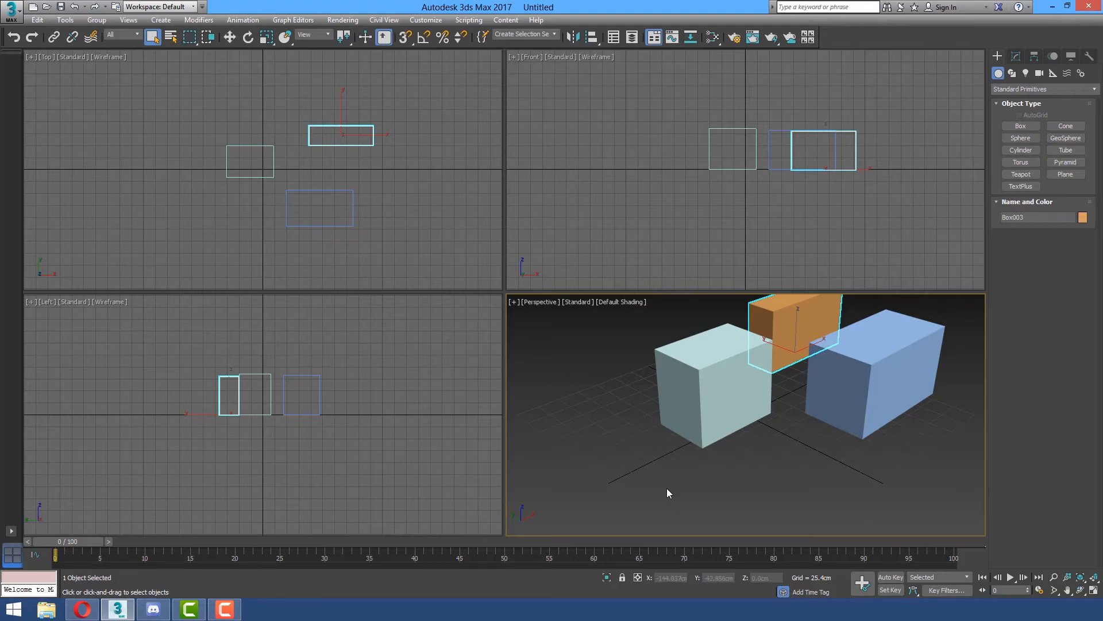
# Create a pointed cone in front of the boxes with a base radius of about 53 cm and a height of about 175 cm.
pyautogui.click(1066, 126)
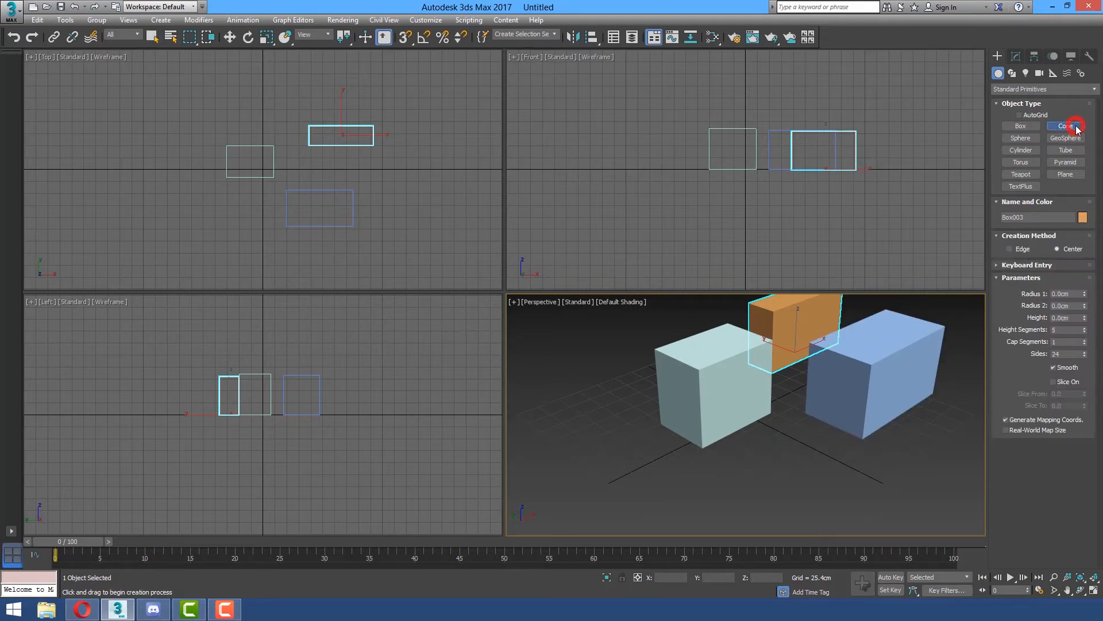
pyautogui.scroll(-6, 736, 402)
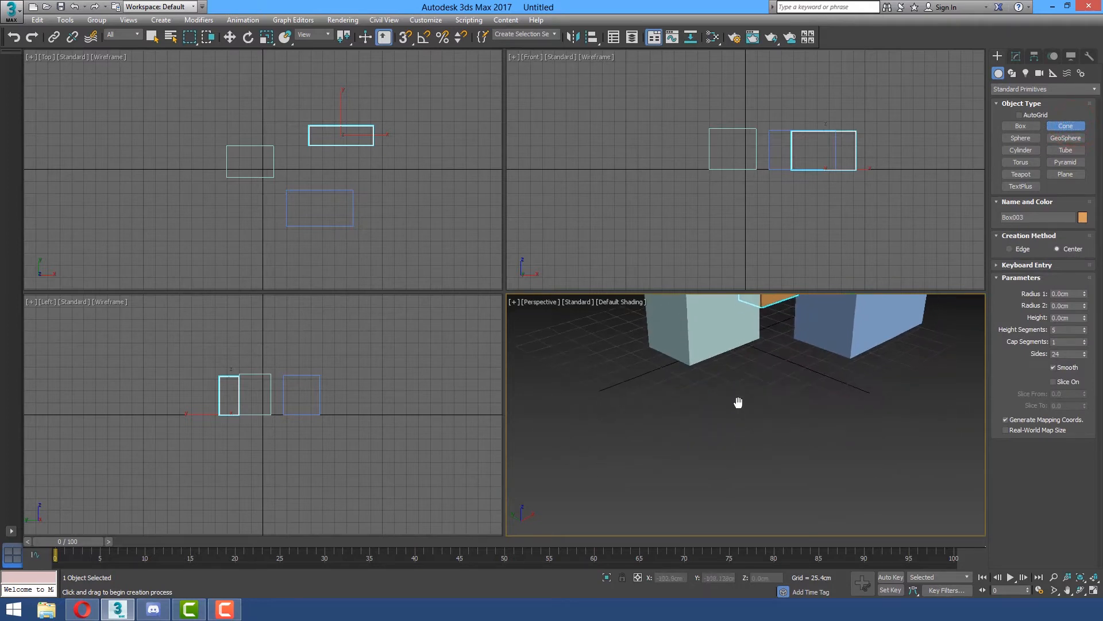
pyautogui.moveTo(736, 390); pyautogui.dragTo(717, 427, button='middle')
pyautogui.scroll(2, 717, 429)
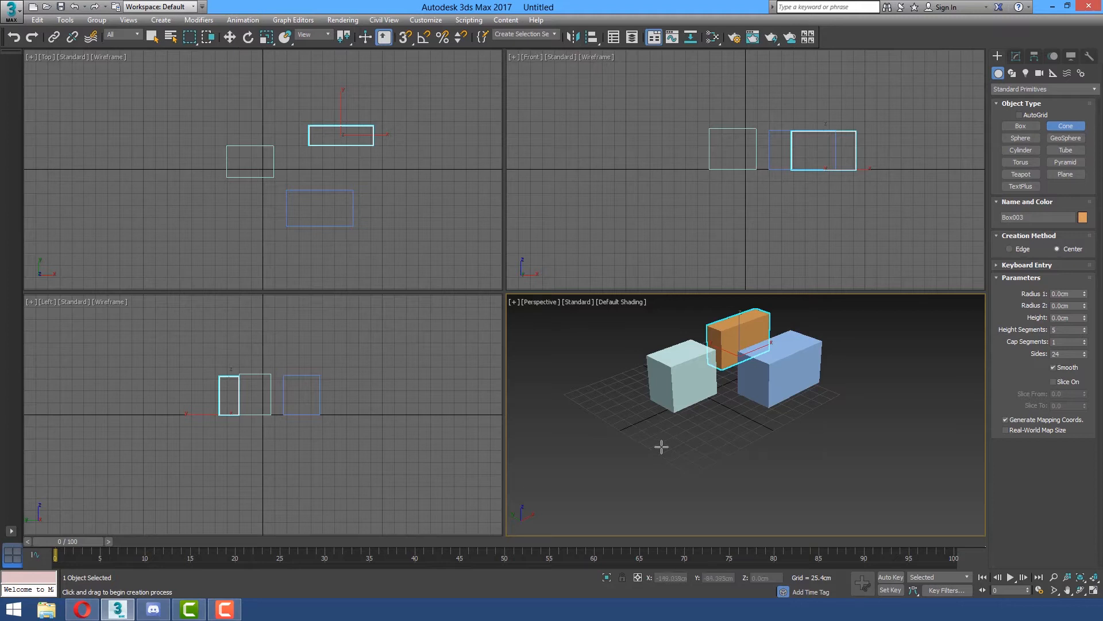
pyautogui.moveTo(658, 441); pyautogui.dragTo(673, 457)
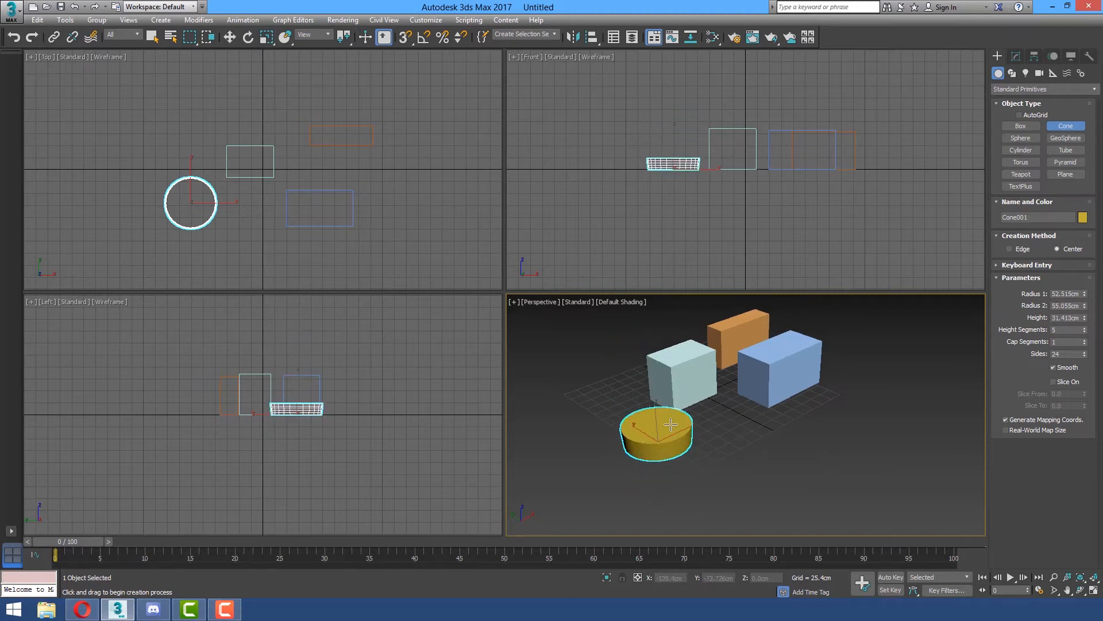
pyautogui.click(664, 342)
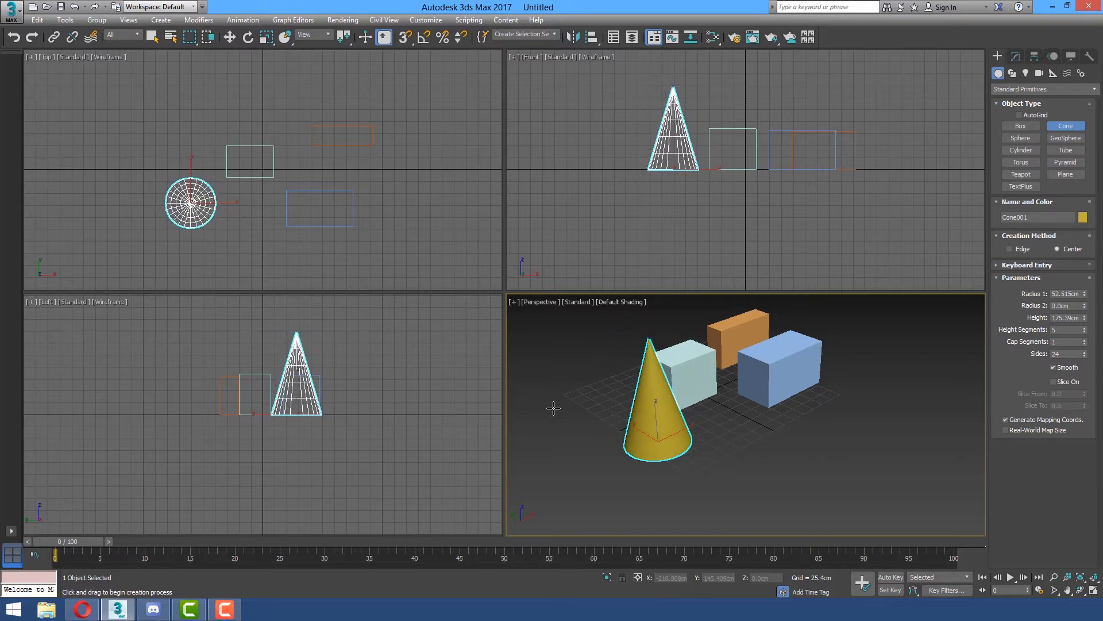
pyautogui.click(734, 318)
# Create a truncated cone extending below the grid, with radii of about 44 cm and 78 cm and a height of about -115 cm.
pyautogui.moveTo(825, 409); pyautogui.dragTo(837, 422)
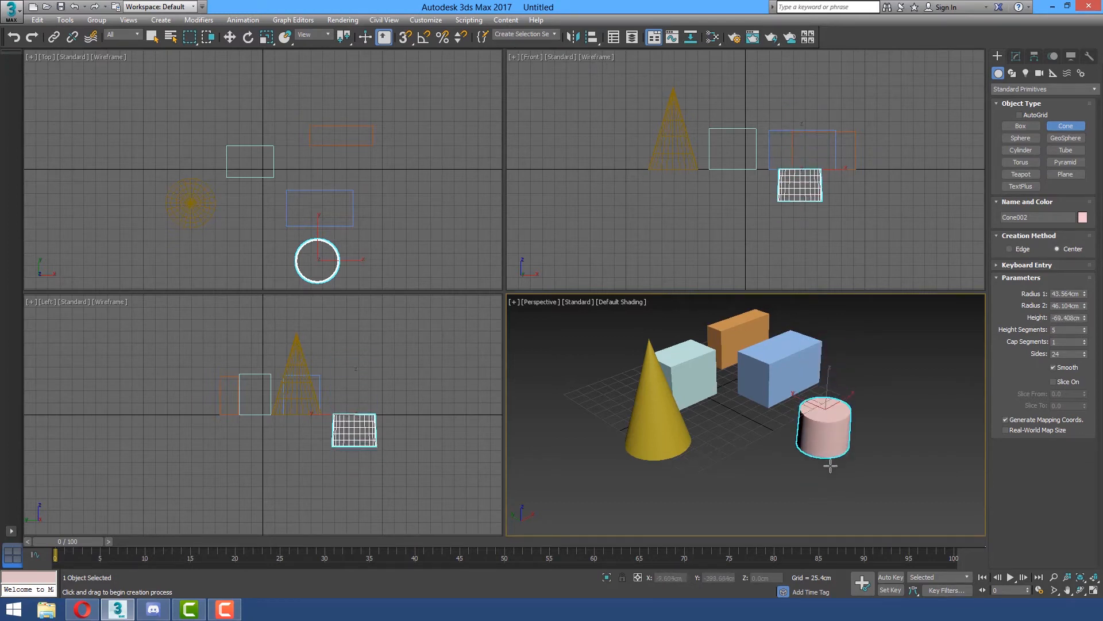
pyautogui.click(826, 482)
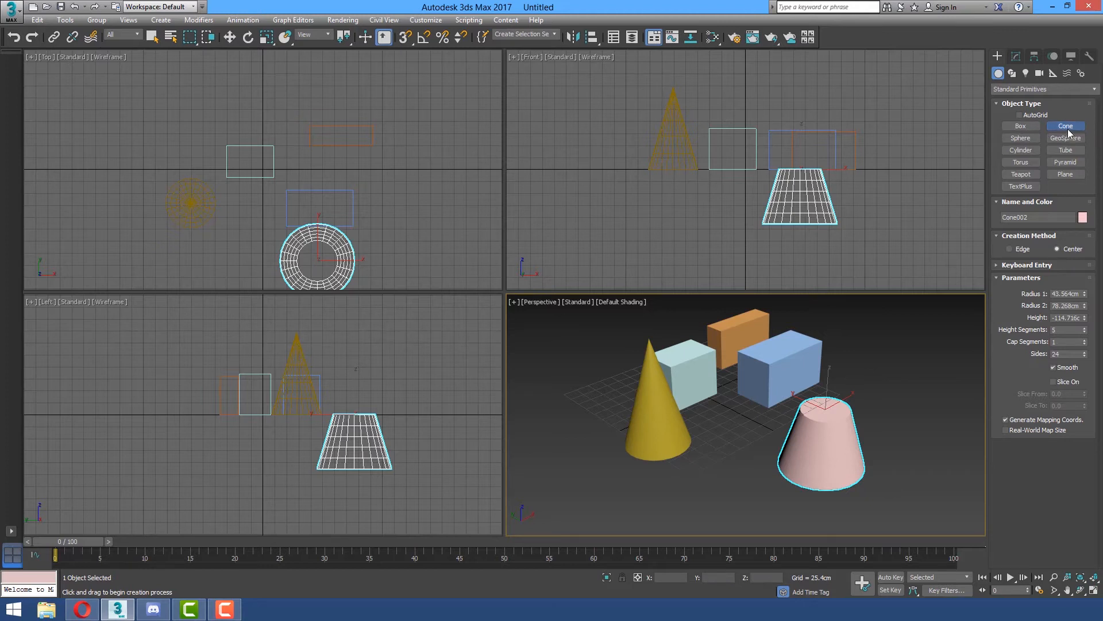
pyautogui.rightClick(865, 386)
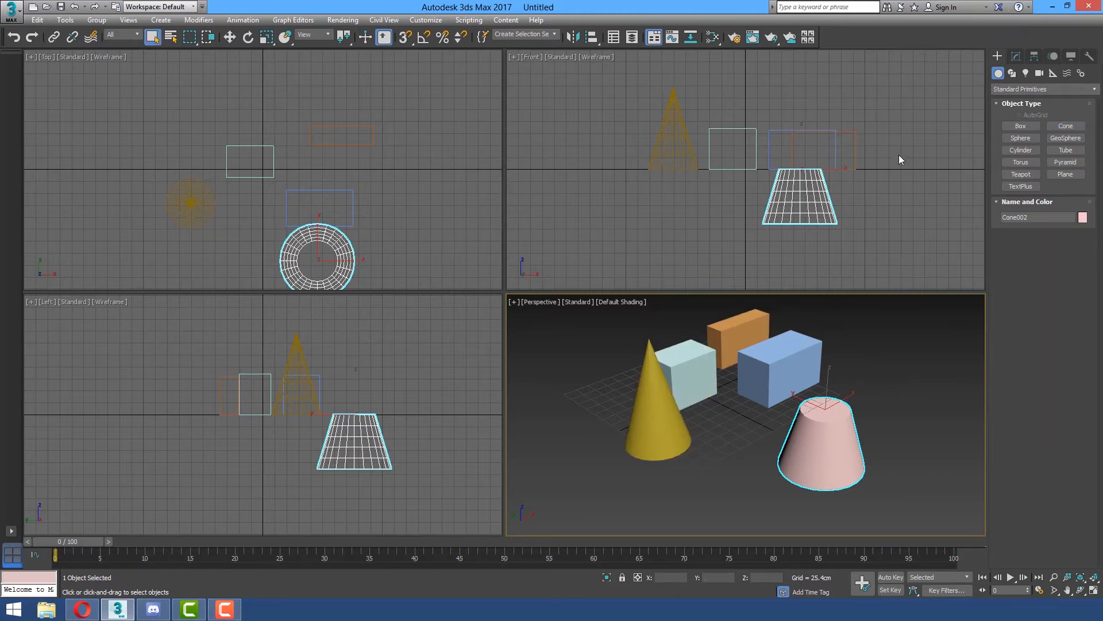
# Create two spheres, one of about 55 cm radius in the Front viewport and one of about 52 cm radius in the Top viewport.
pyautogui.click(1019, 142)
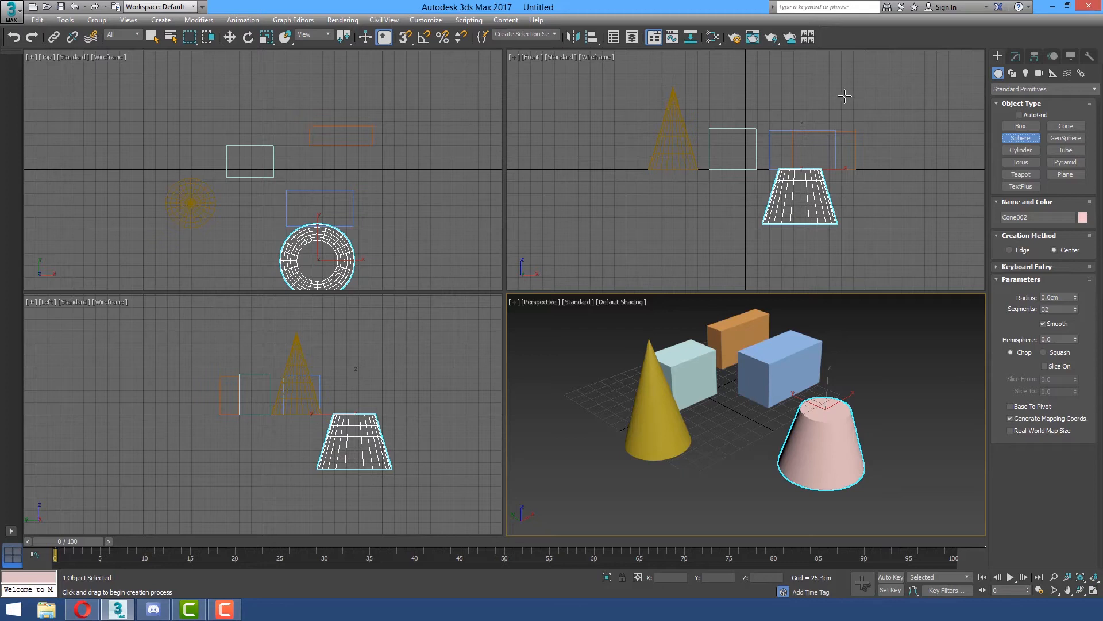
pyautogui.moveTo(779, 90); pyautogui.dragTo(803, 104)
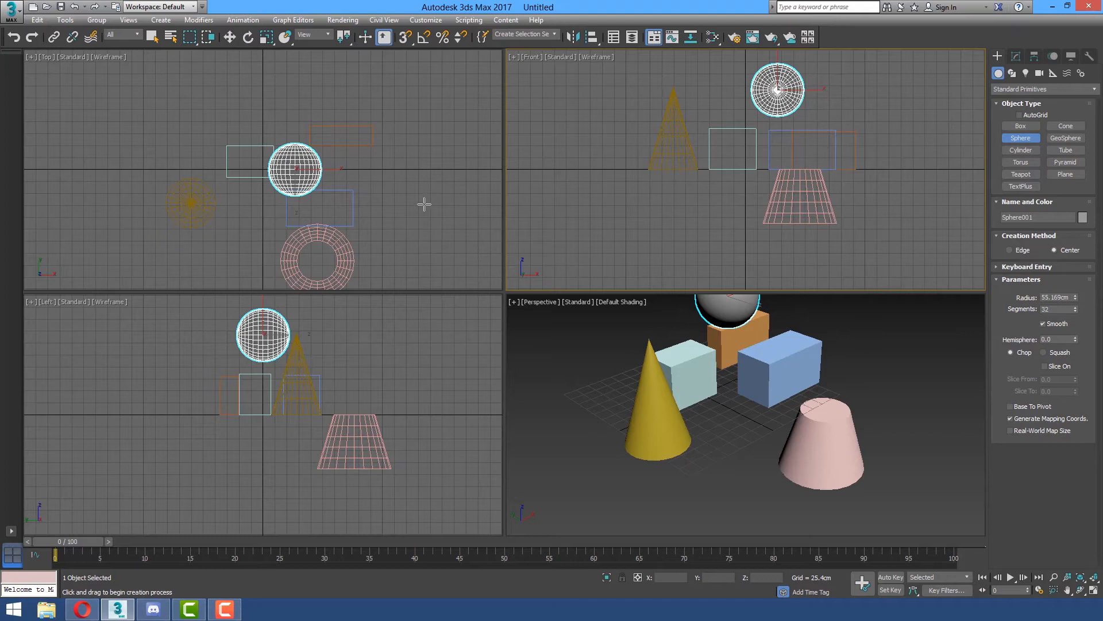
pyautogui.moveTo(388, 178); pyautogui.dragTo(410, 196)
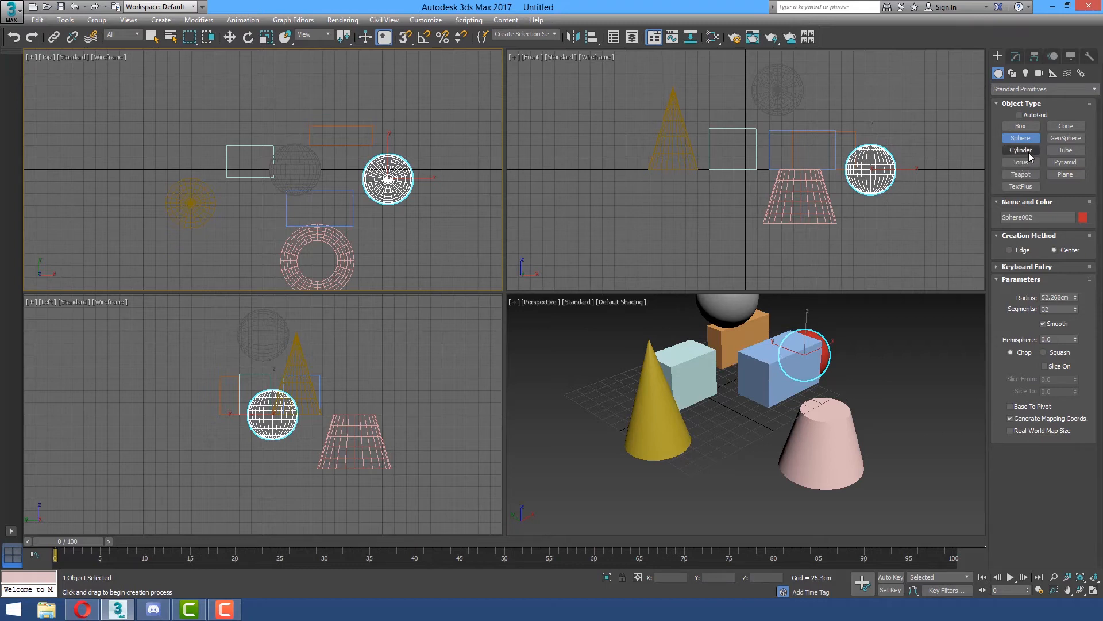
# Create a cylinder beside the pointed cone in the Perspective viewport, with a radius of about 53 cm and a height of about 124 cm.
pyautogui.click(1020, 150)
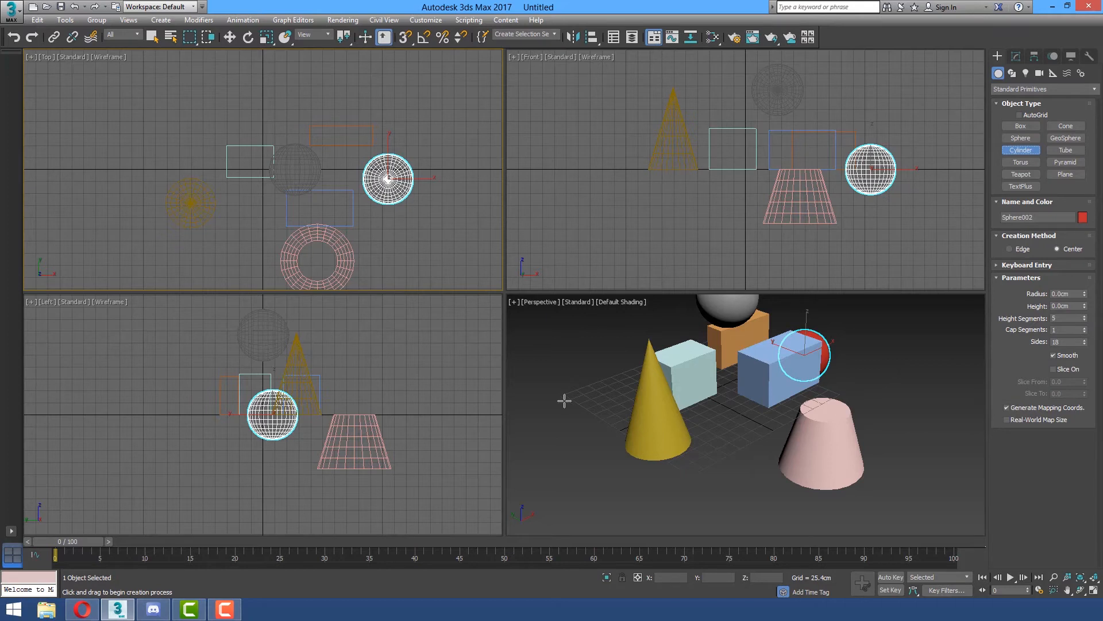
pyautogui.moveTo(567, 394); pyautogui.dragTo(578, 404)
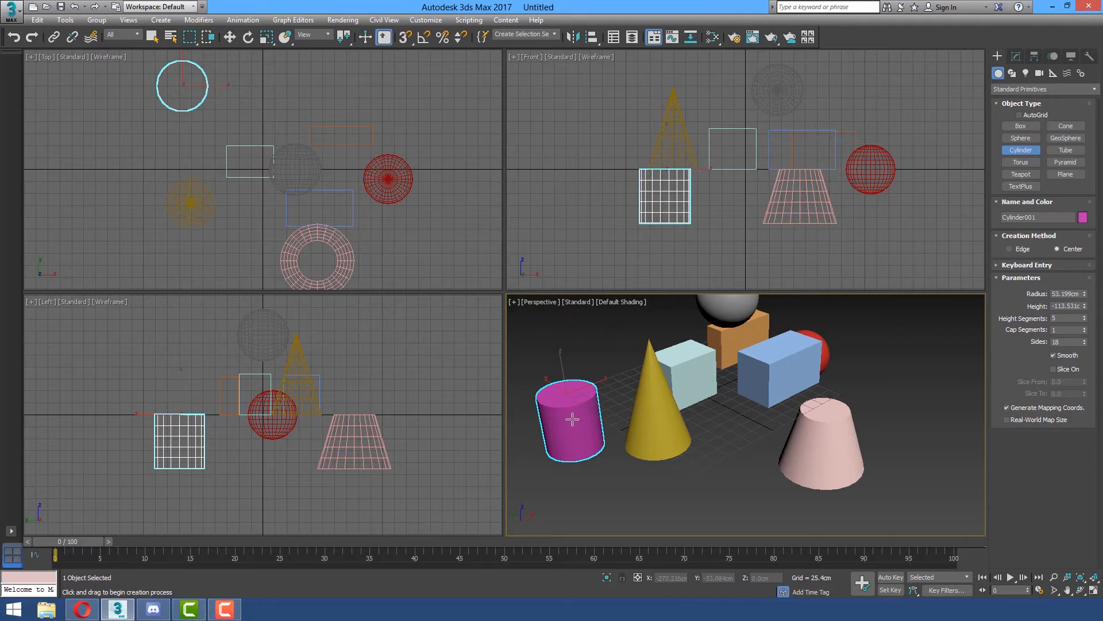
pyautogui.click(567, 334)
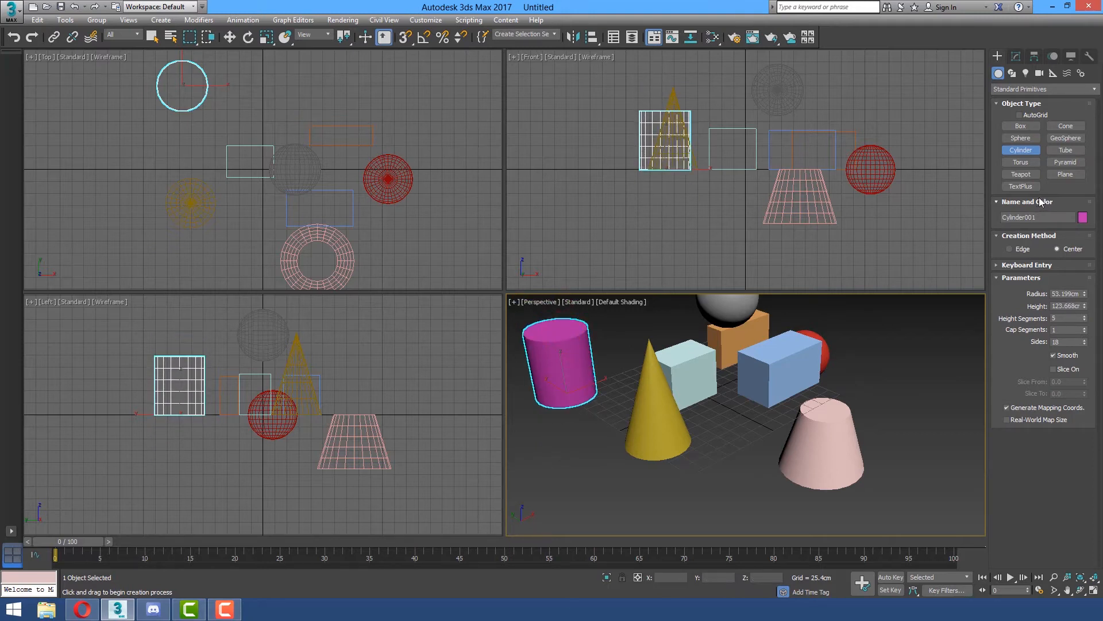
# Create a tube in front of the cone in the Perspective viewport, with radii of about 104 cm and 81 cm and a height of about 276 cm.
pyautogui.click(1068, 151)
pyautogui.moveTo(869, 384); pyautogui.dragTo(856, 343, button='middle')
pyautogui.scroll(-3, 652, 452)
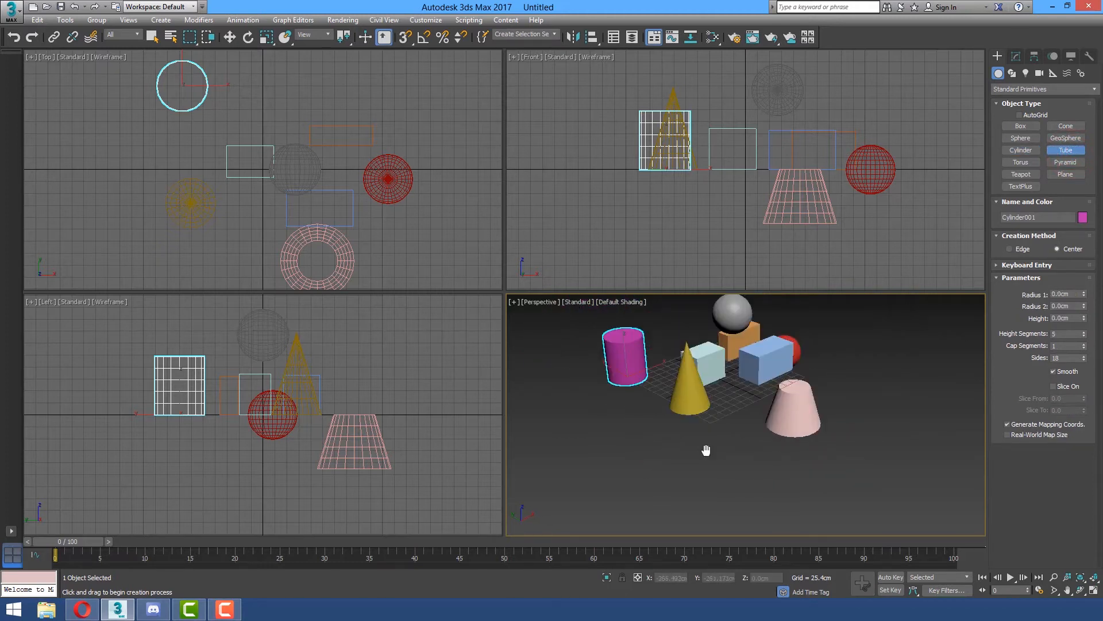
pyautogui.click(659, 441)
pyautogui.moveTo(659, 442); pyautogui.dragTo(672, 467)
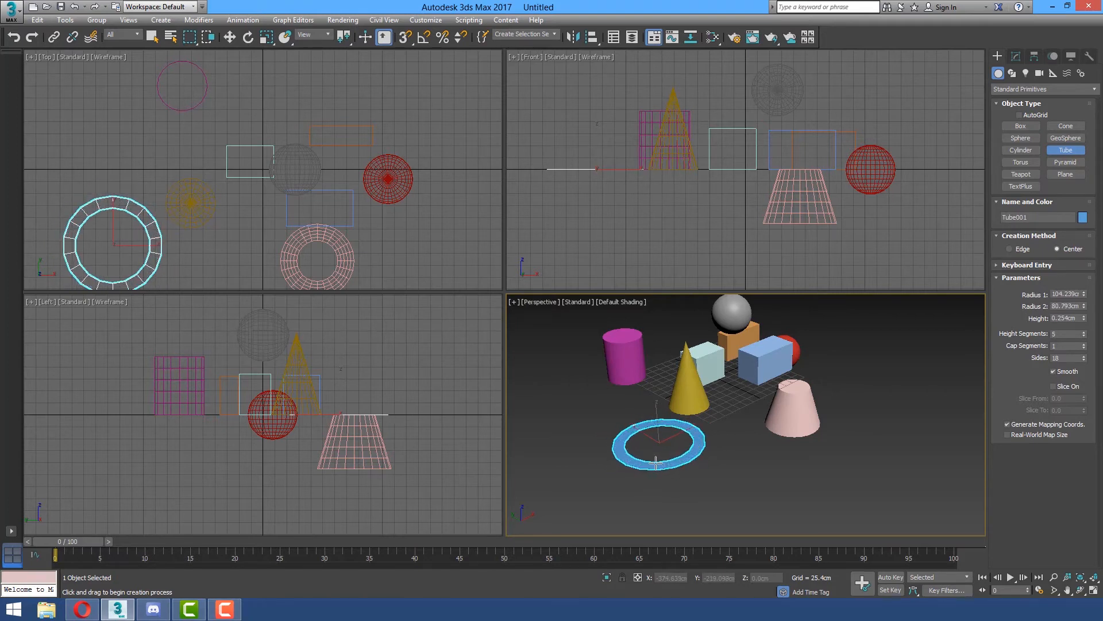
pyautogui.click(656, 462)
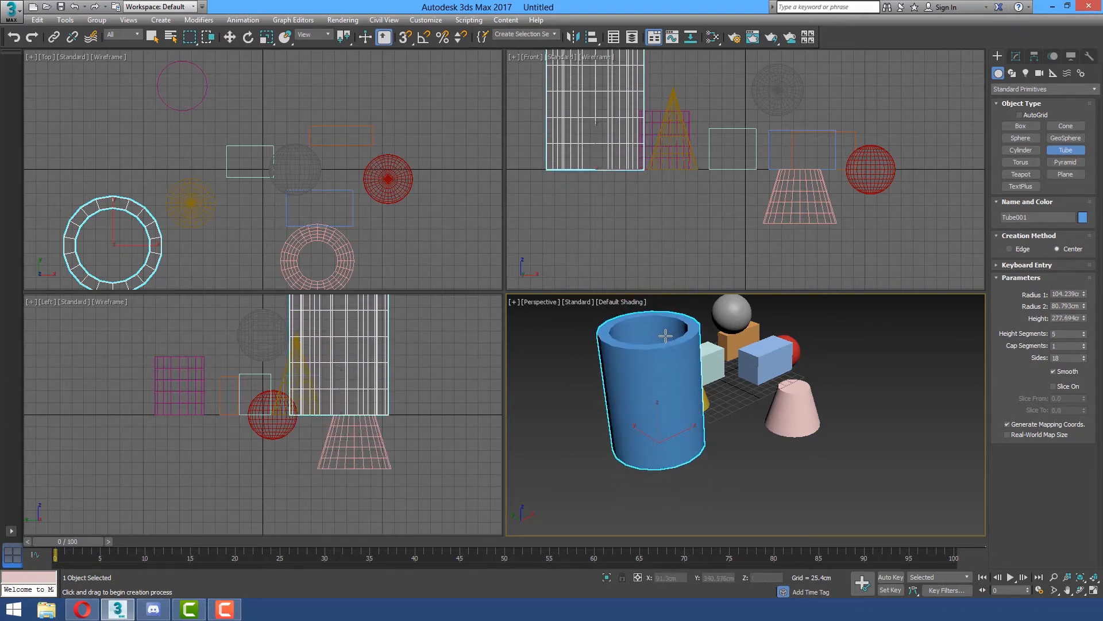
pyautogui.click(665, 336)
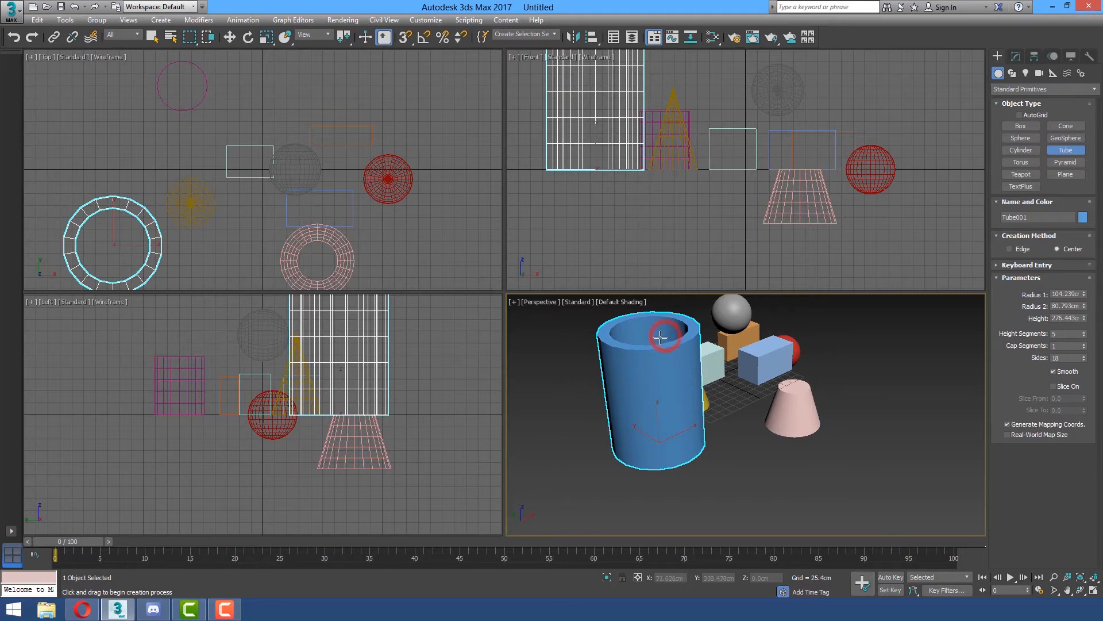
pyautogui.rightClick(841, 351)
# Create a torus around the truncated cone and red sphere area with radii of about 188 cm and 64 cm.
pyautogui.moveTo(840, 351); pyautogui.dragTo(742, 388, button='middle')
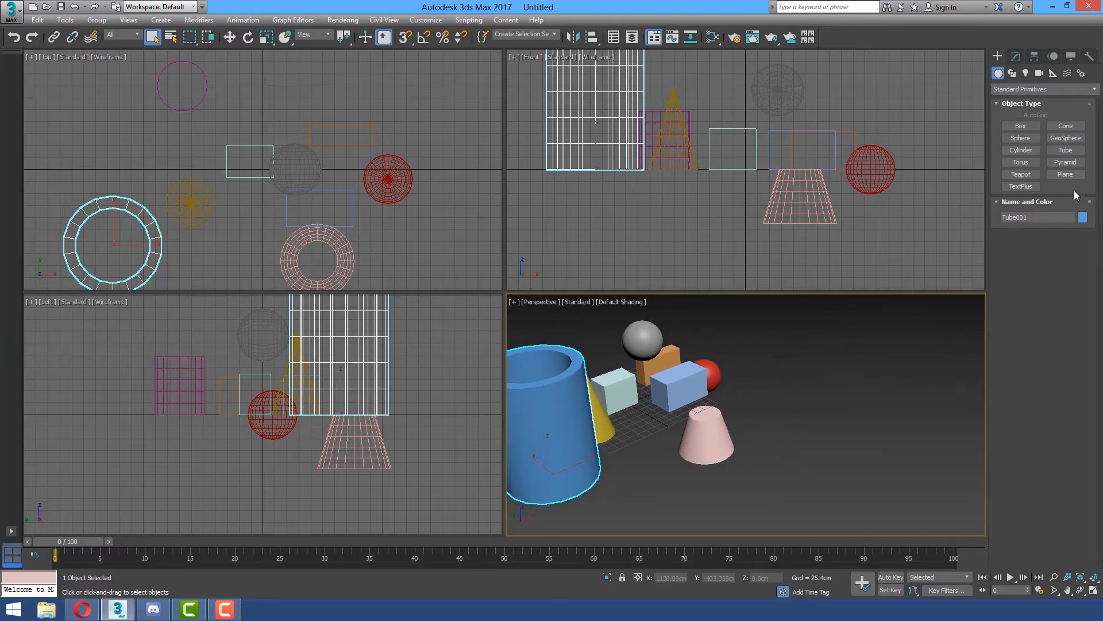
pyautogui.click(1031, 162)
pyautogui.moveTo(750, 389); pyautogui.dragTo(822, 408)
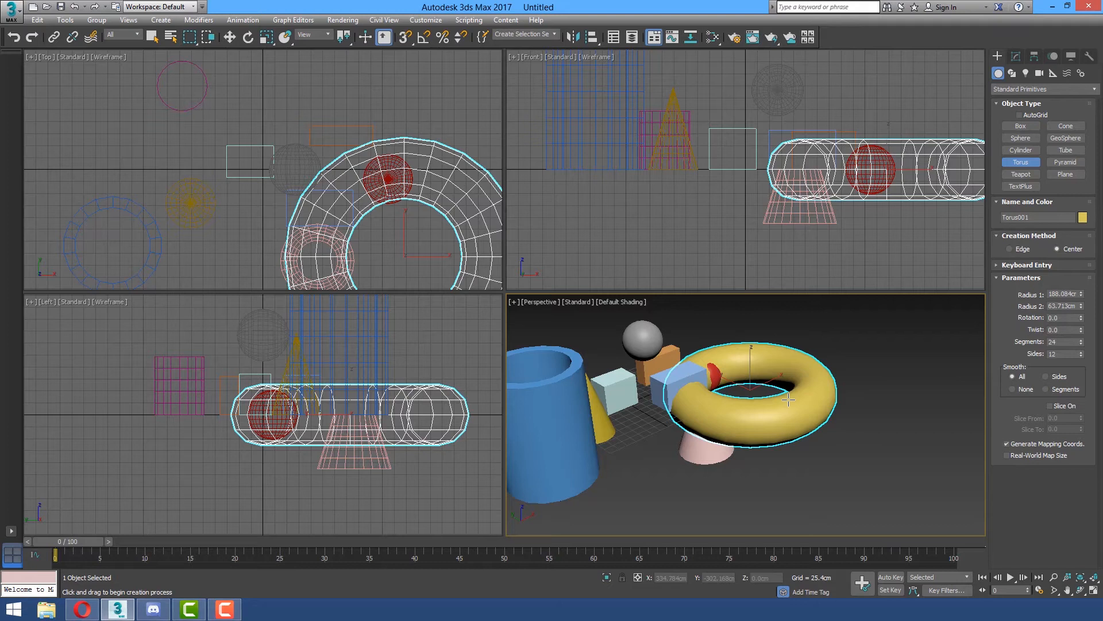
pyautogui.click(788, 401)
# Create a pyramid on the open grid beside the blue tube in the Perspective viewport.
pyautogui.scroll(-3, 854, 474)
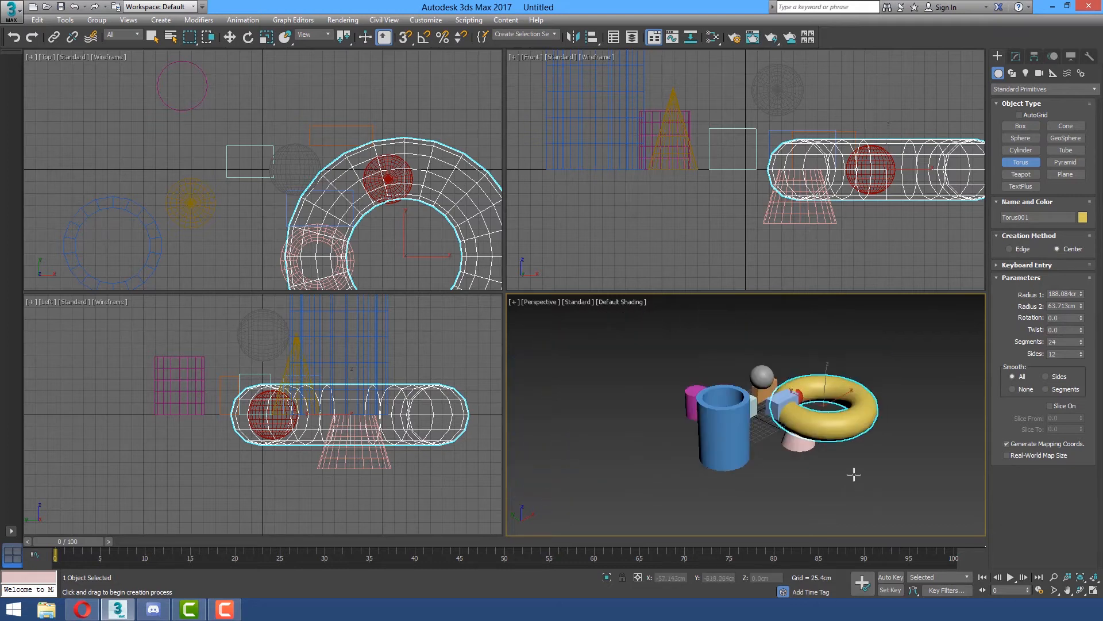
pyautogui.click(1071, 163)
pyautogui.moveTo(626, 434); pyautogui.dragTo(687, 440)
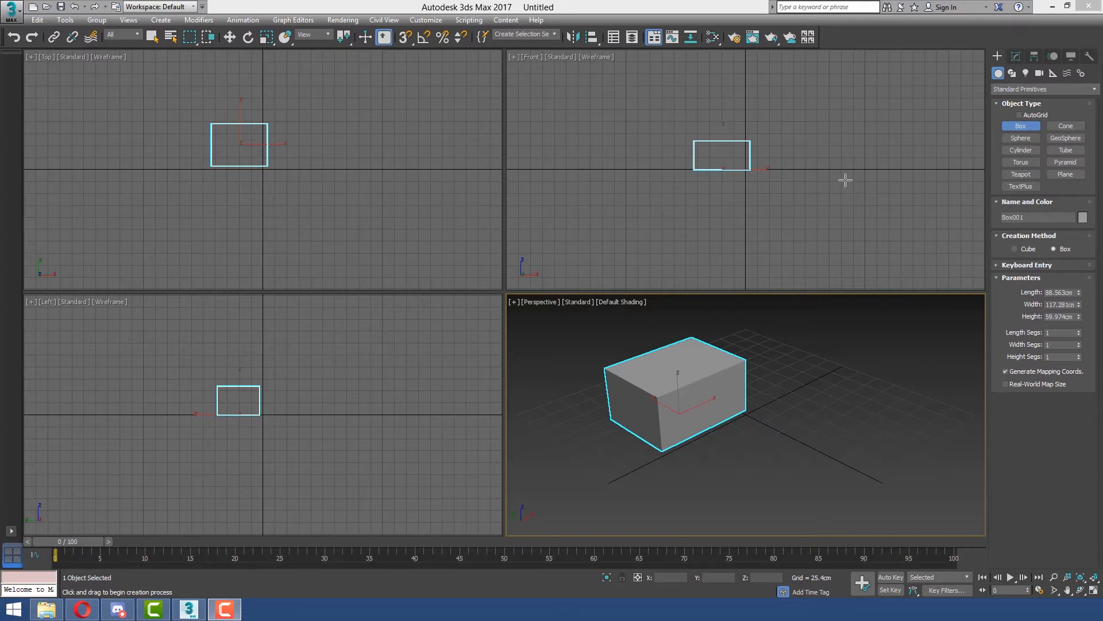
# Open the box's modification parameters and rename the box as GrayBox.
pyautogui.click(1017, 57)
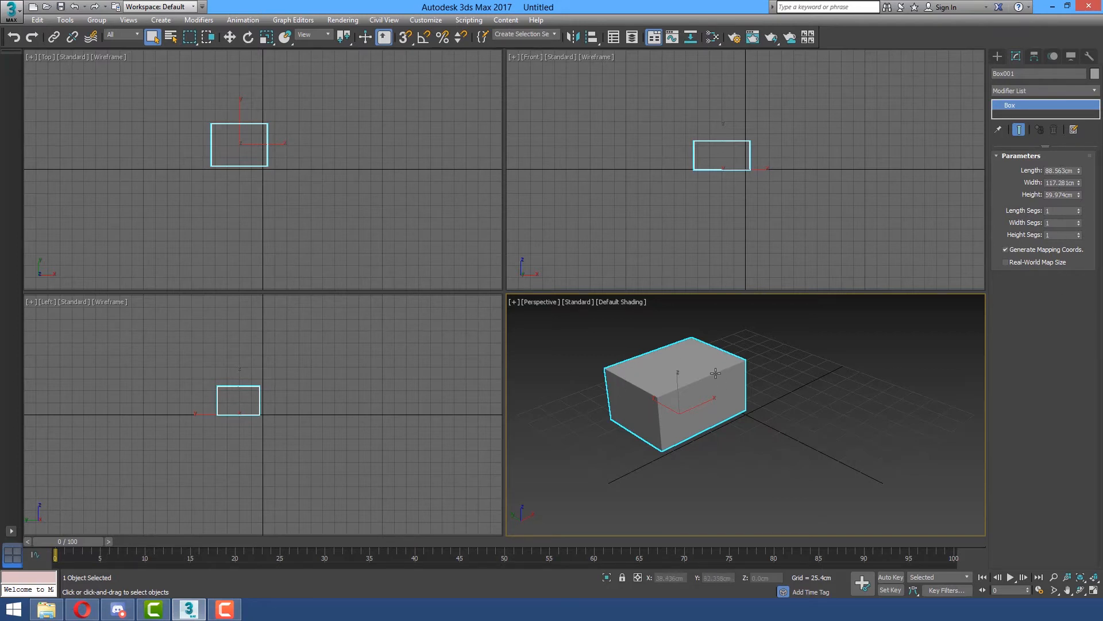
pyautogui.click(1033, 75)
pyautogui.moveTo(1022, 74); pyautogui.dragTo(823, 67)
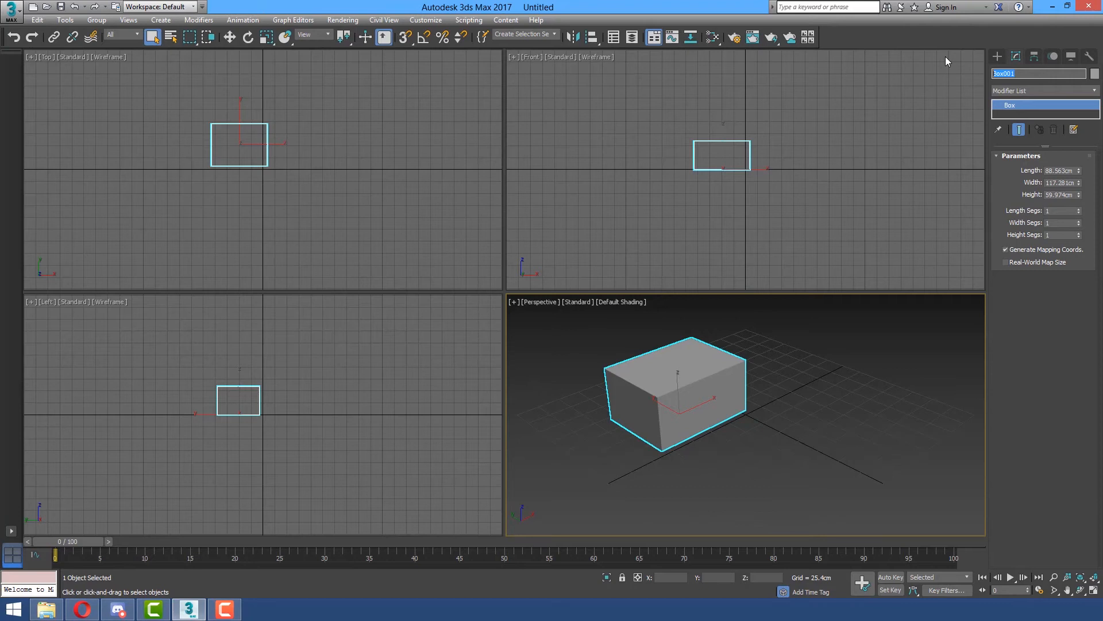
pyautogui.write('Gray')
pyautogui.press('Return')
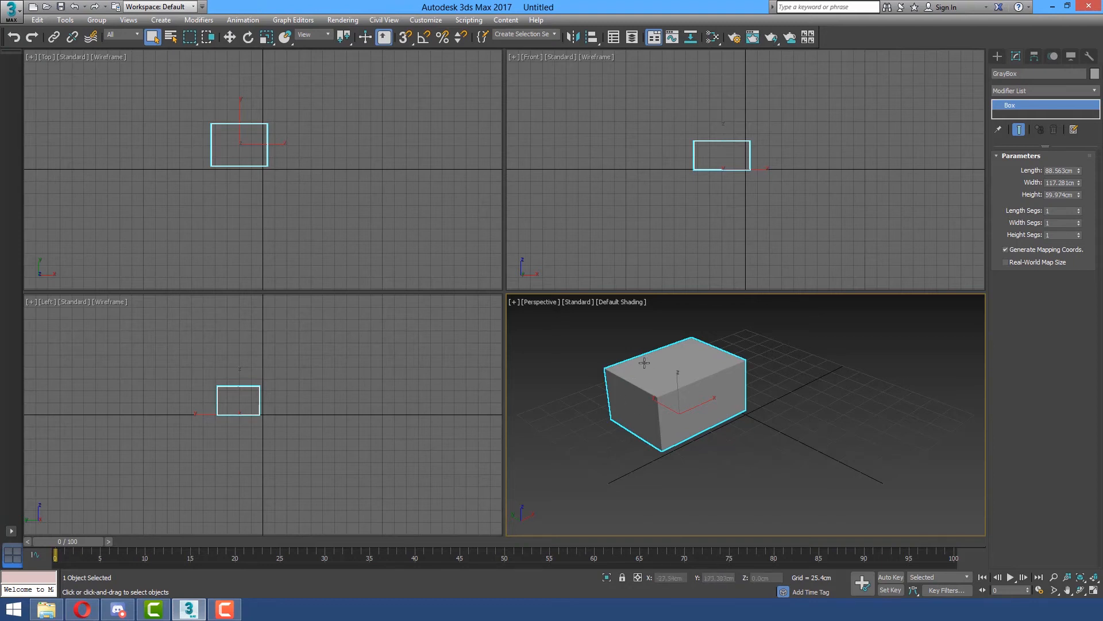
# Set the object color of GrayBox to a light gray custom color after trying light yellow and light blue swatches.
pyautogui.click(1029, 74)
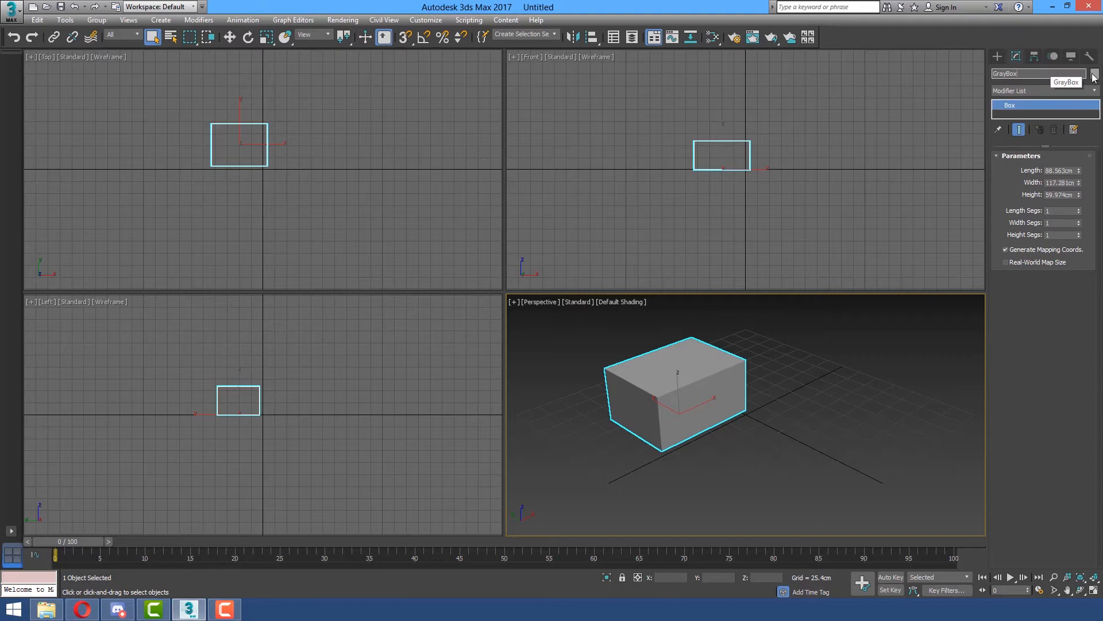
pyautogui.click(1094, 74)
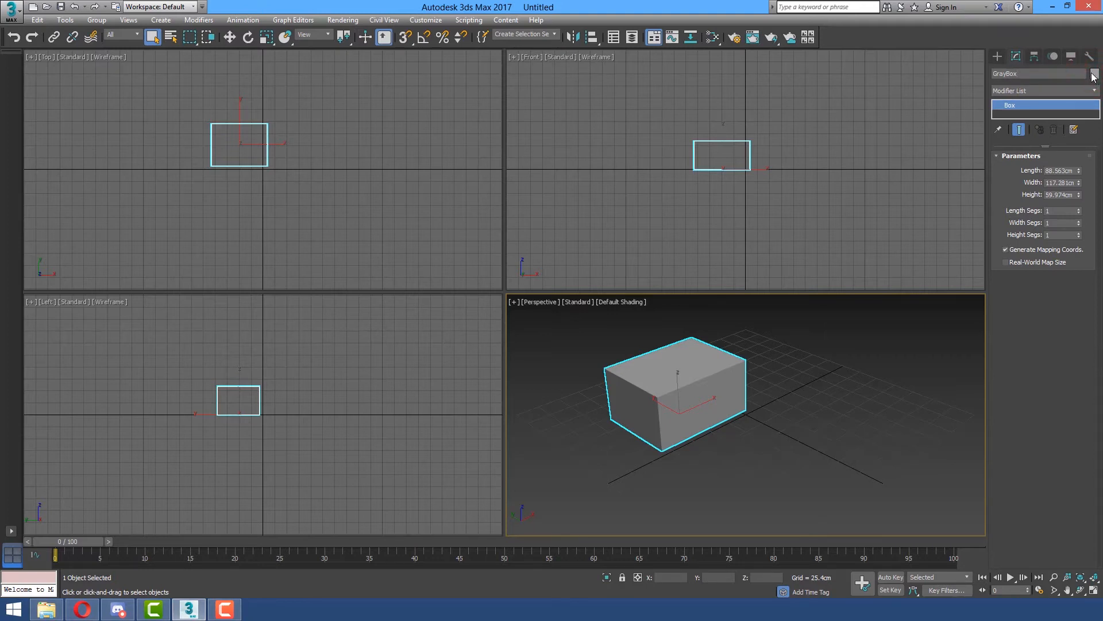
pyautogui.click(1093, 75)
pyautogui.moveTo(318, 240); pyautogui.dragTo(821, 157)
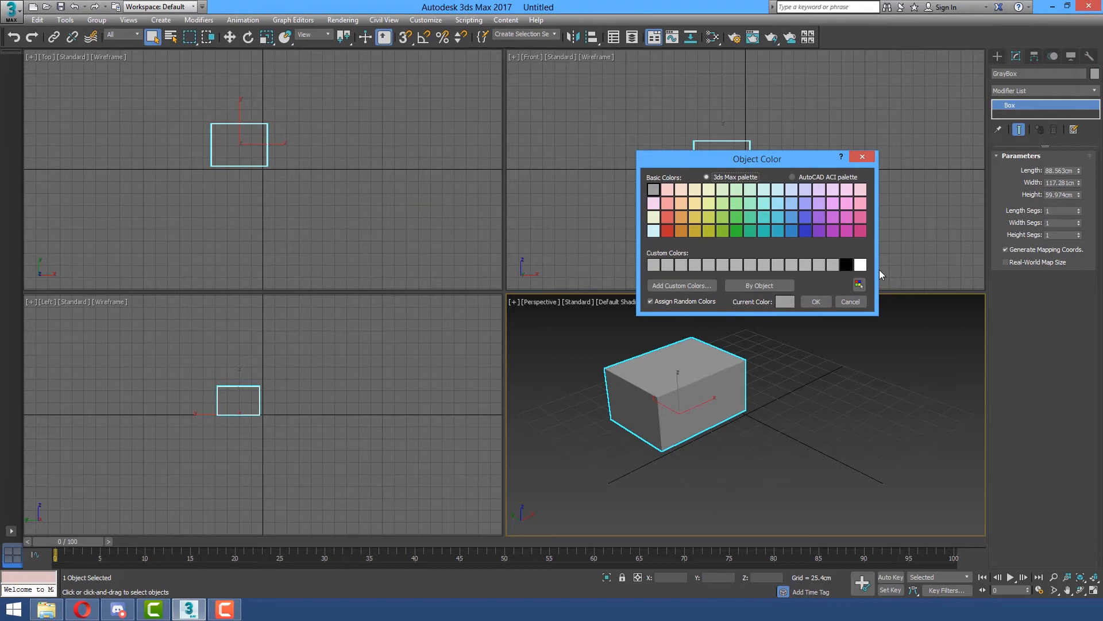
pyautogui.moveTo(757, 161); pyautogui.dragTo(871, 125)
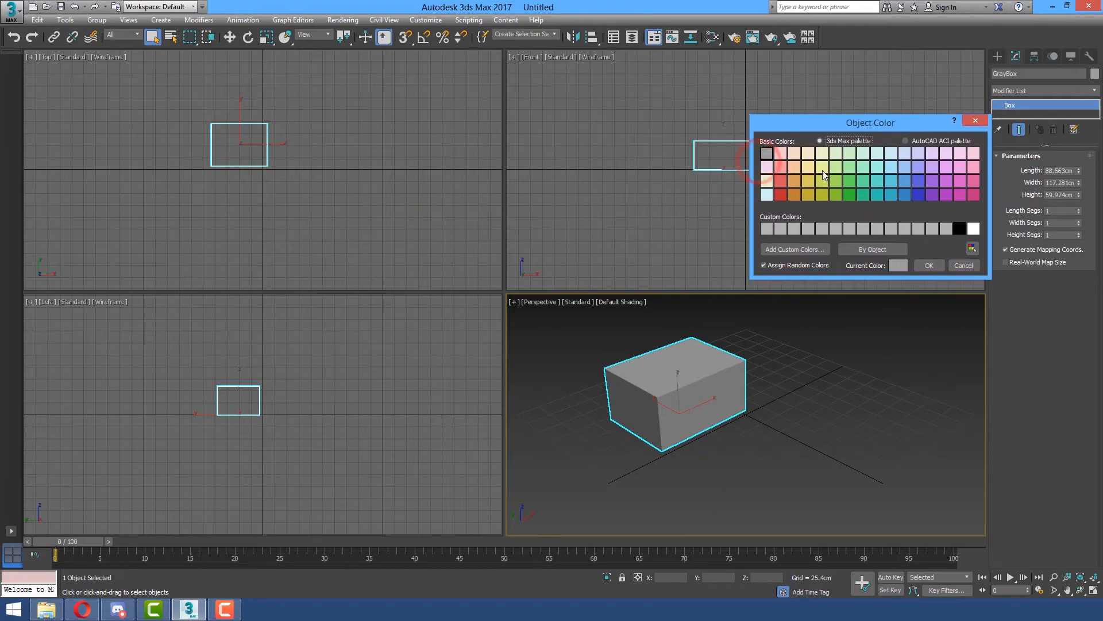
pyautogui.click(806, 166)
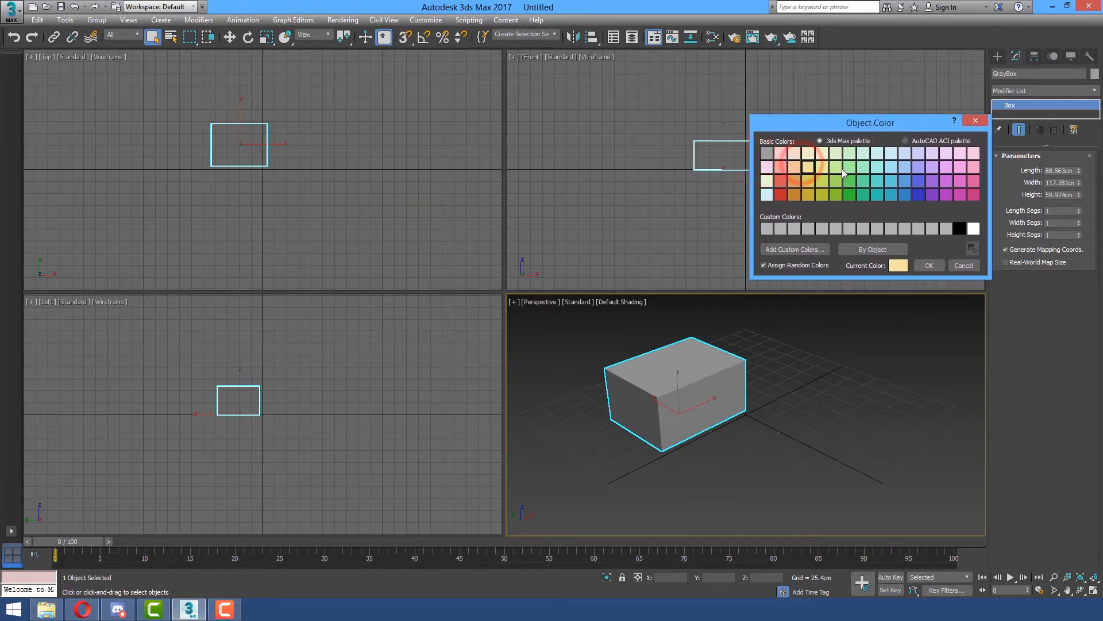
pyautogui.click(890, 165)
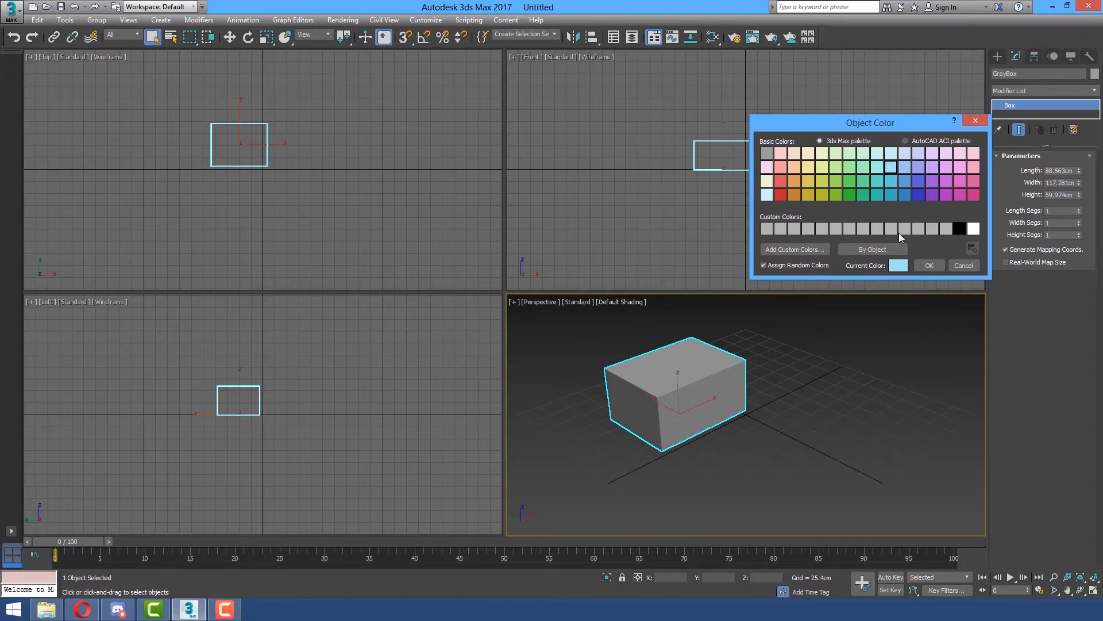
pyautogui.click(891, 229)
pyautogui.click(930, 266)
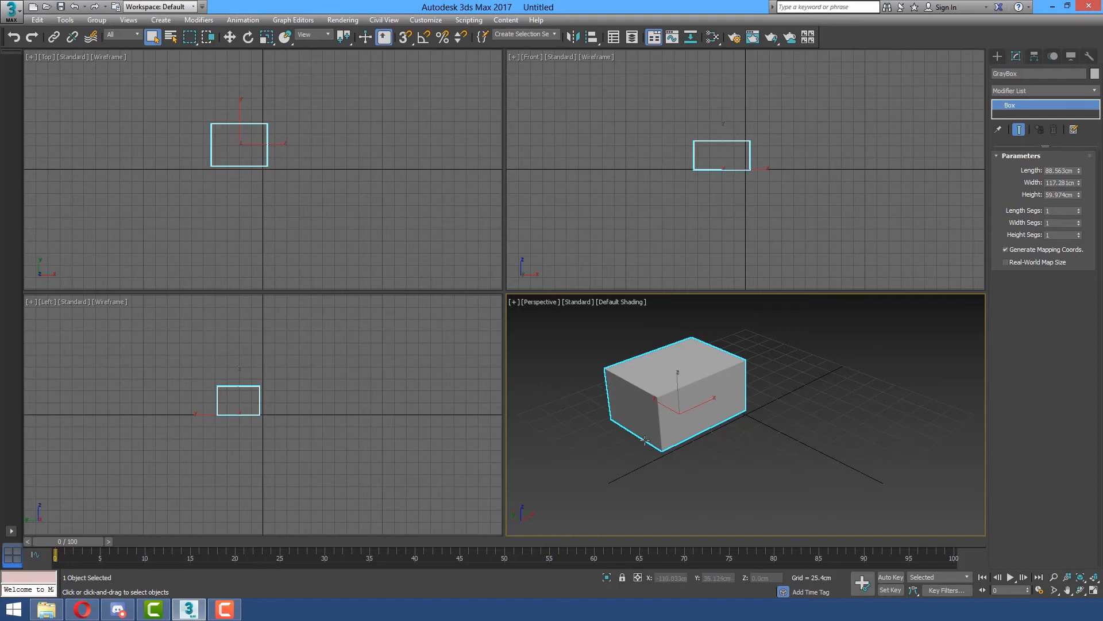
# Check the display unit scale in Units Setup and keep it on metric Centimeters.
pyautogui.click(1074, 170)
pyautogui.click(1073, 170)
pyautogui.click(1072, 183)
pyautogui.click(426, 21)
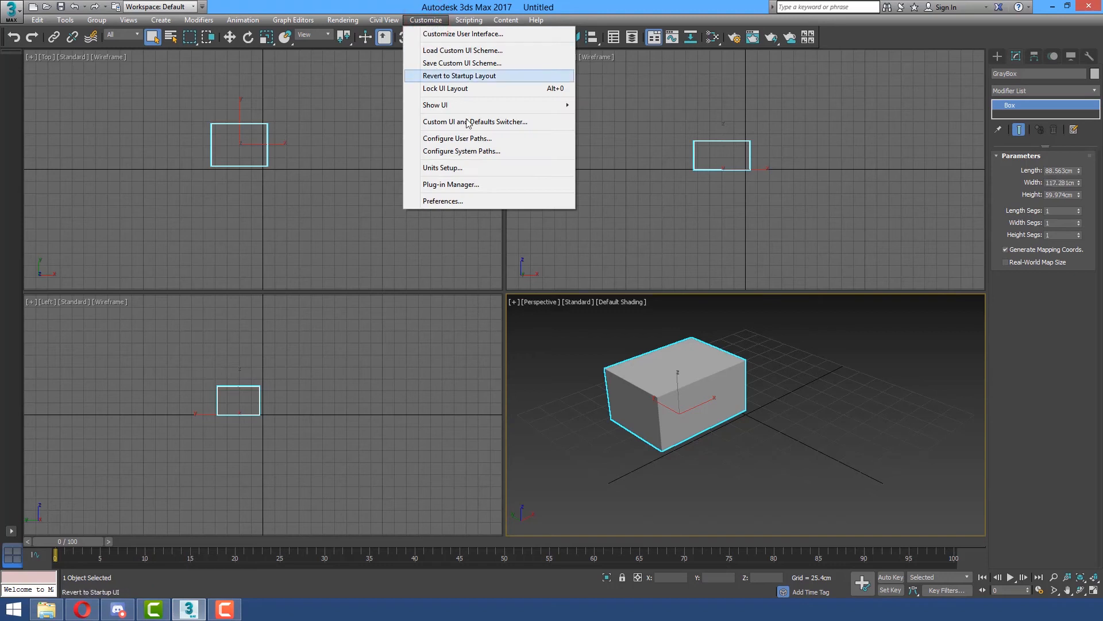
pyautogui.click(452, 166)
pyautogui.moveTo(547, 184); pyautogui.dragTo(755, 143)
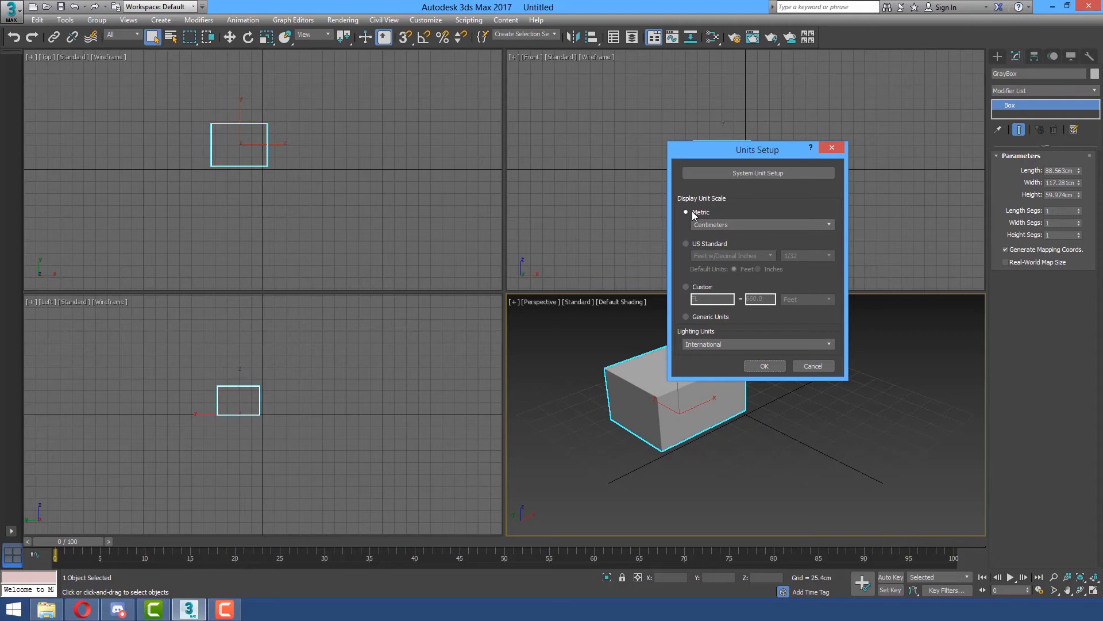
pyautogui.click(723, 225)
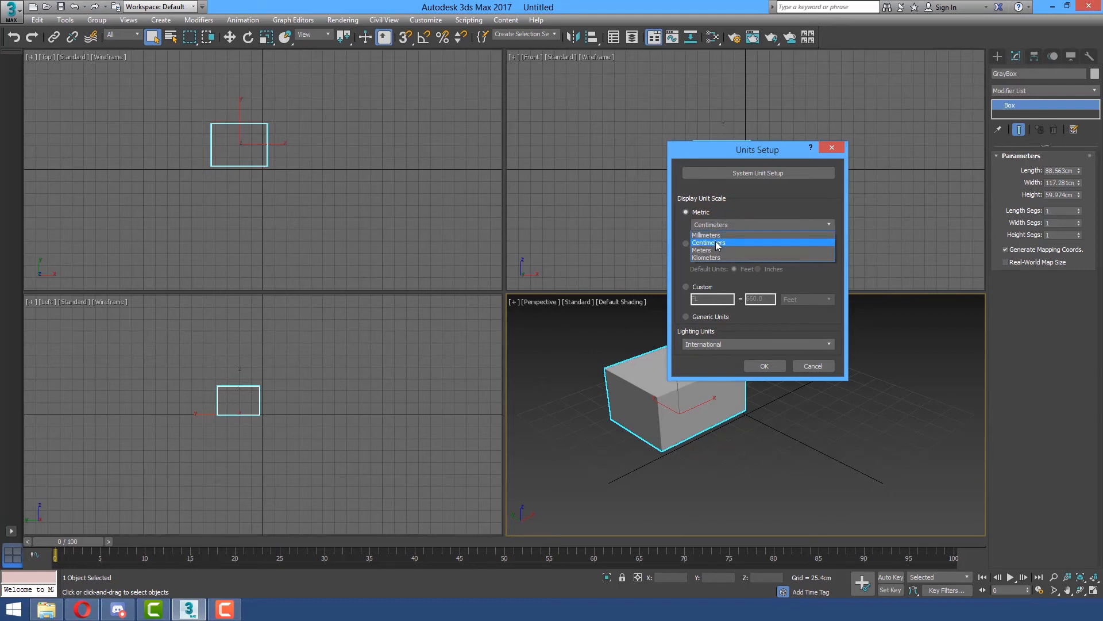
pyautogui.click(715, 242)
pyautogui.click(764, 367)
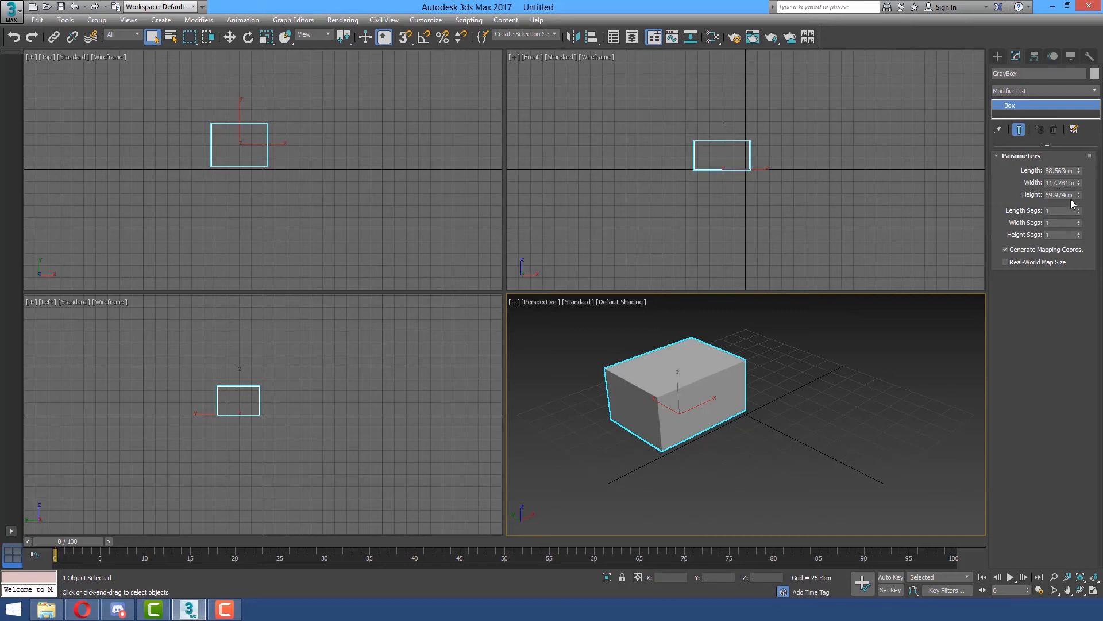
# Set the box's dimensions to 60 cm length, 80 cm width and 50 cm height.
pyautogui.click(1075, 170)
pyautogui.write('60')
pyautogui.press('Return')
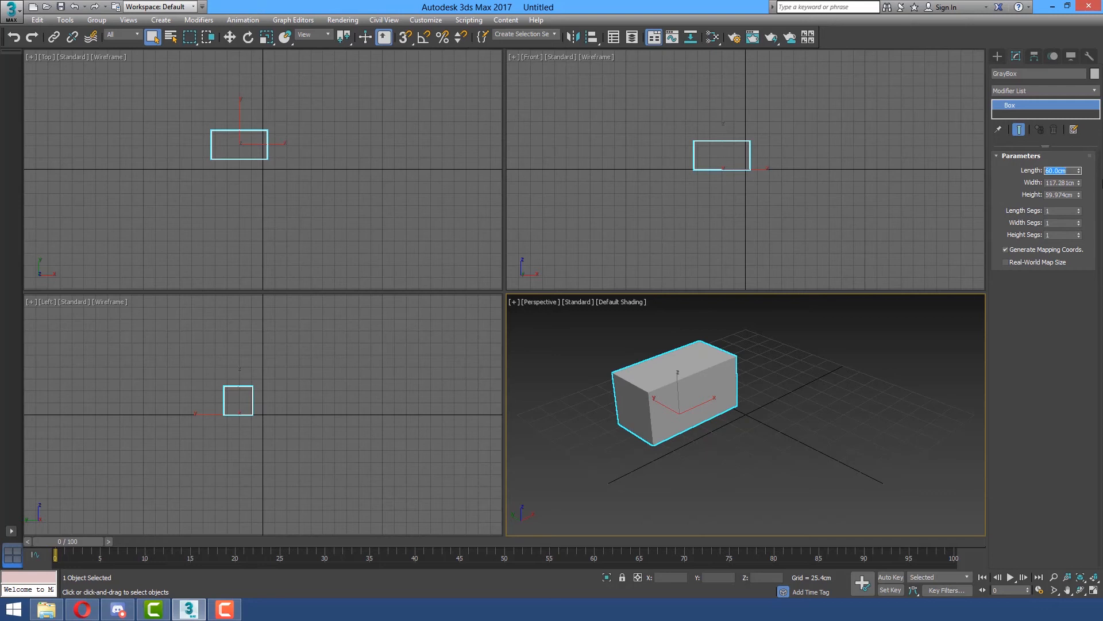
pyautogui.press('Tab')
pyautogui.write('80')
pyautogui.press('Return')
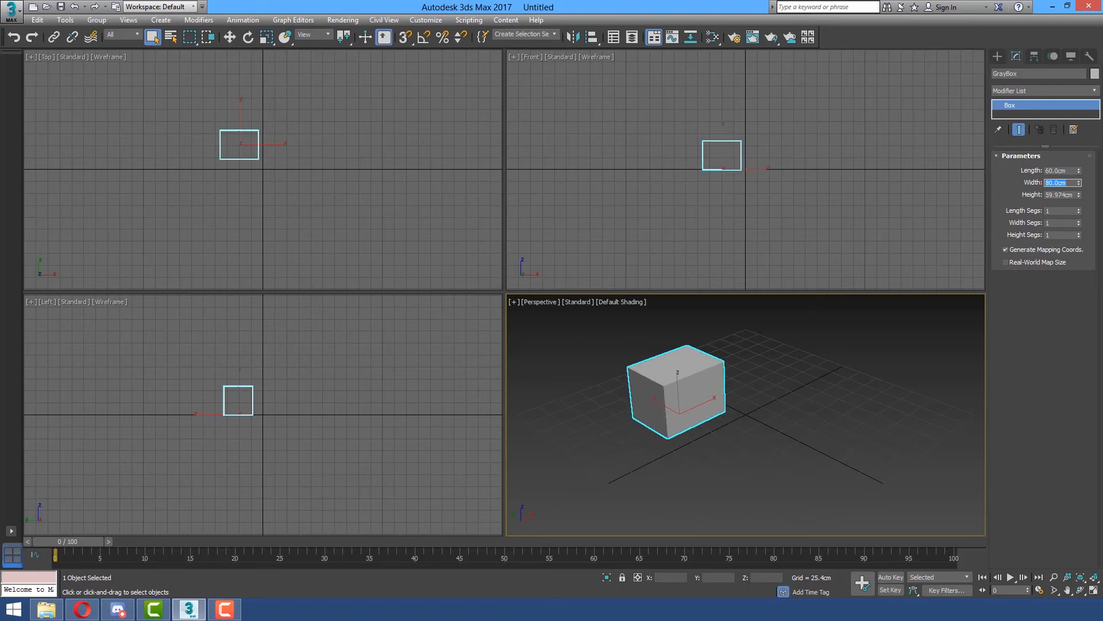
pyautogui.press('Tab')
pyautogui.write('50')
pyautogui.press('Return')
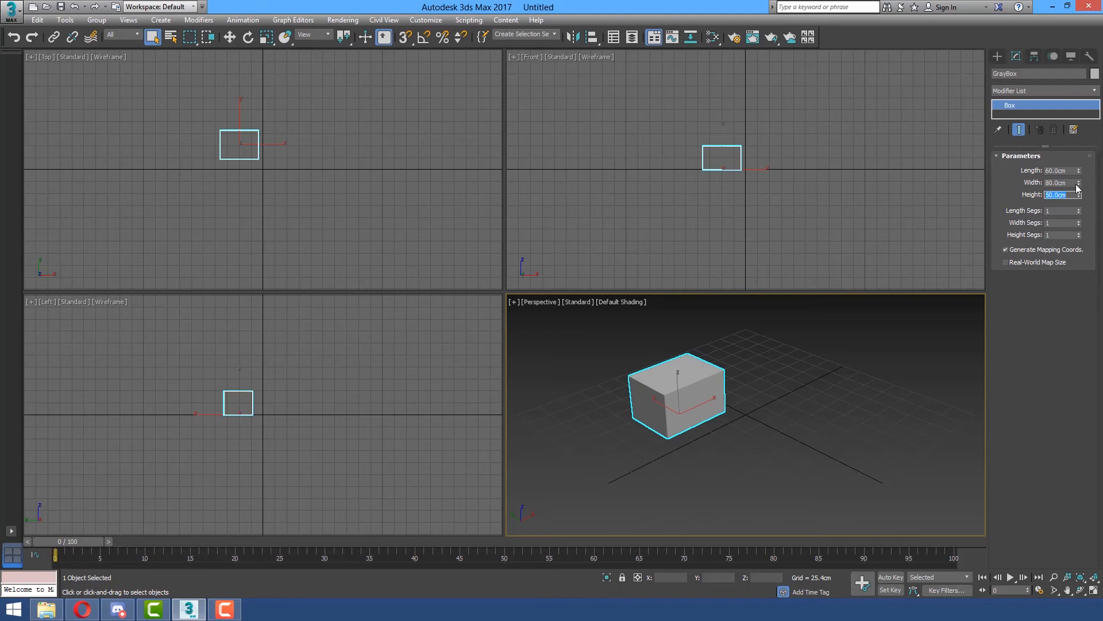
# Try stretching the box's length to about 87.6 cm, and restore the length to 60 cm.
pyautogui.moveTo(699, 409); pyautogui.dragTo(755, 397, button='middle')
pyautogui.scroll(8, 756, 398)
pyautogui.scroll(-8, 776, 370)
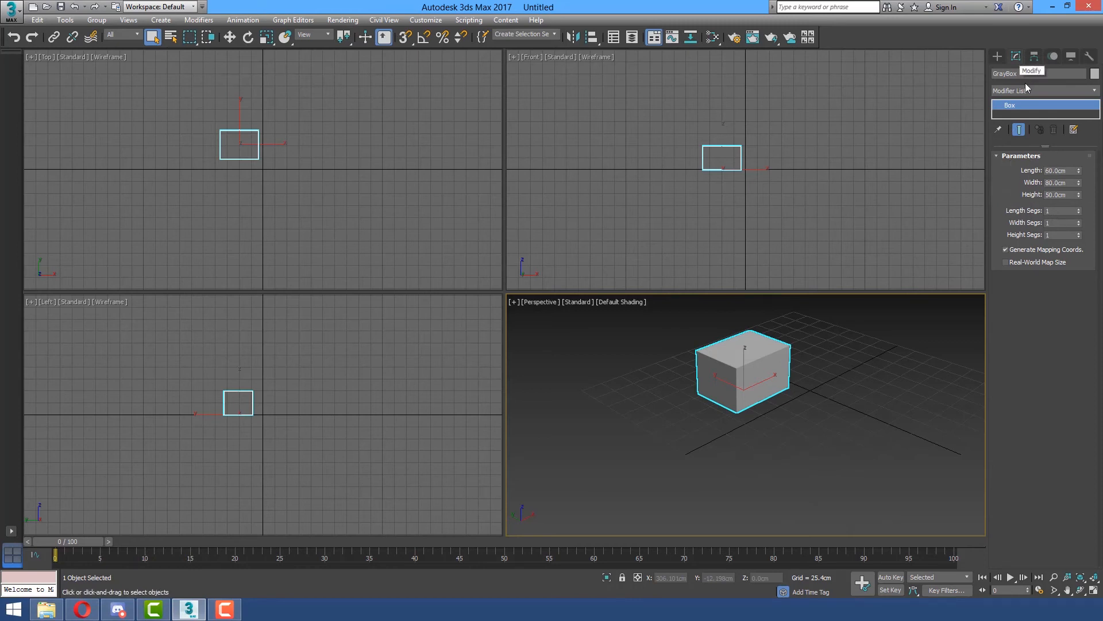
pyautogui.moveTo(1078, 175); pyautogui.dragTo(992, 165)
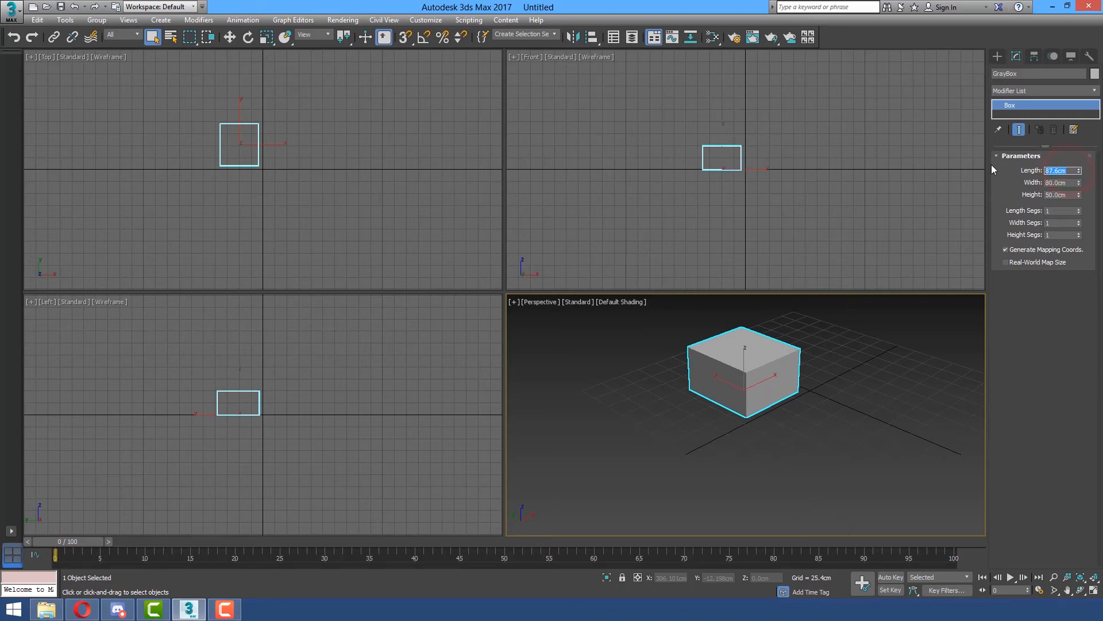
pyautogui.write('60')
pyautogui.press('Return')
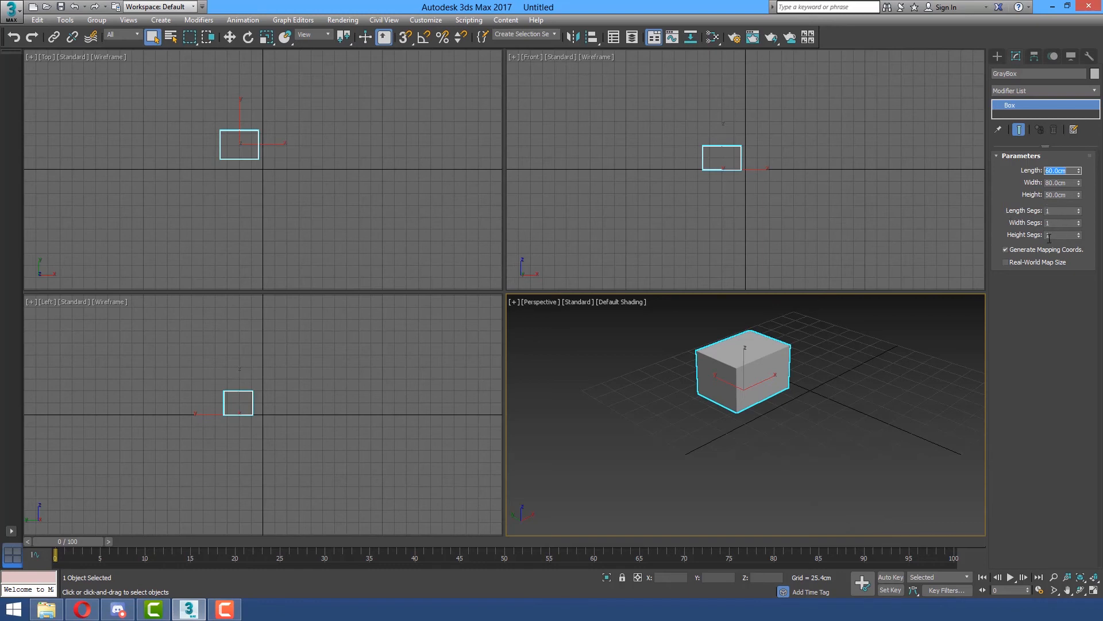
# Set the box's length, width and height segments to 4 each.
pyautogui.click(1055, 212)
pyautogui.doubleClick(1057, 213)
pyautogui.write('4')
pyautogui.press('Return')
pyautogui.press('Tab')
pyautogui.press('Return')
pyautogui.press('Tab')
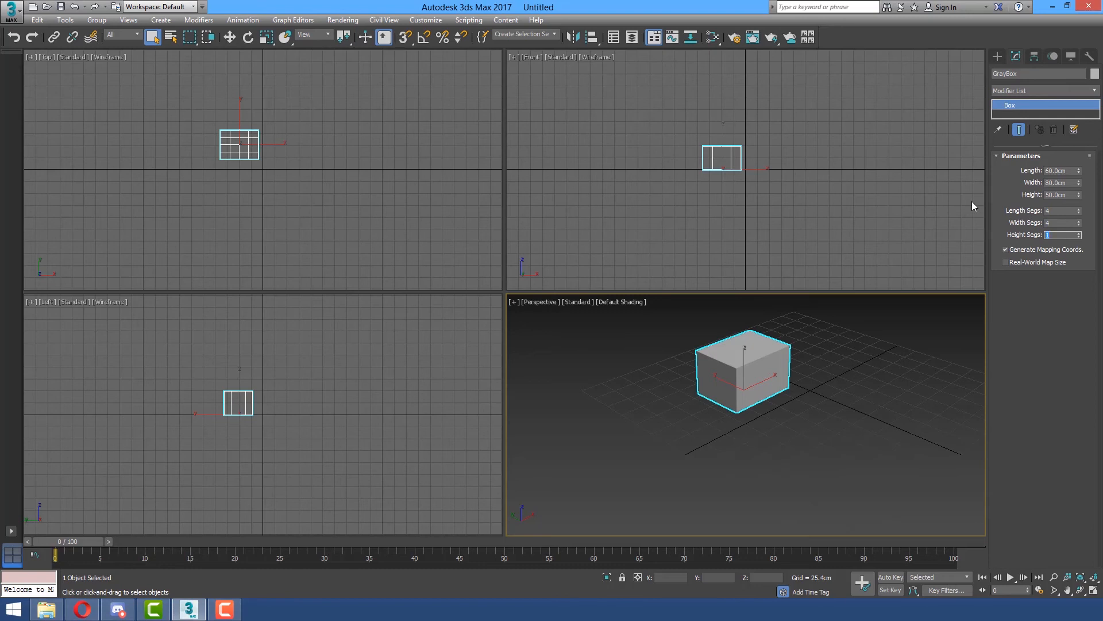
pyautogui.write('4')
pyautogui.press('Return')
# Turn on edged faces in the Perspective viewport and inspect the box's segment lines up close.
pyautogui.press('F4')
pyautogui.click(779, 351)
pyautogui.press('F4')
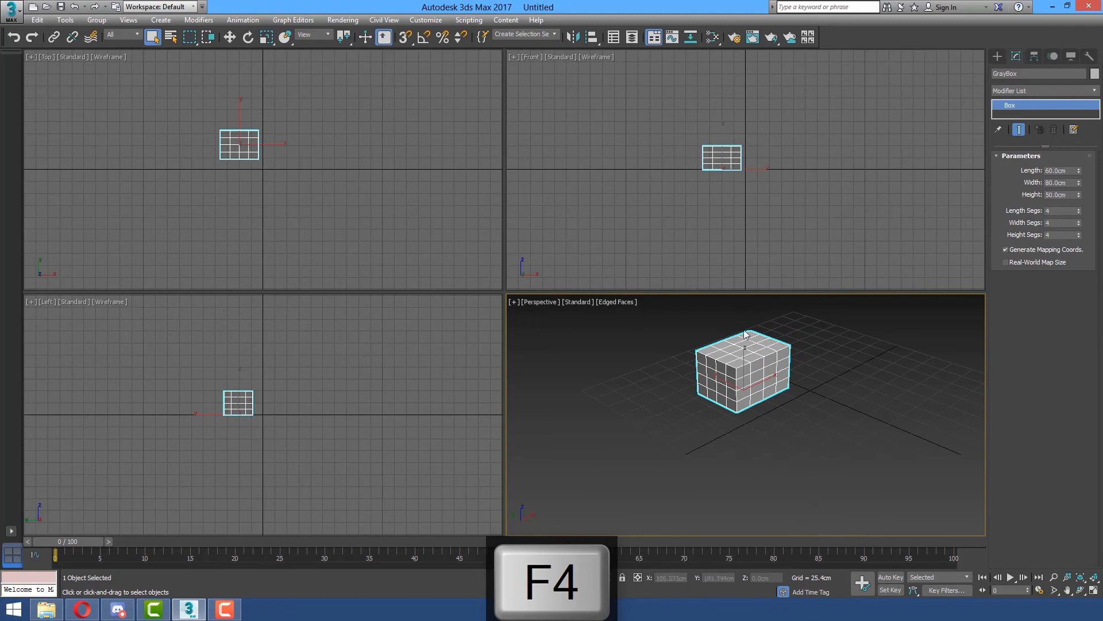
pyautogui.scroll(5, 780, 402)
pyautogui.scroll(-3, 801, 391)
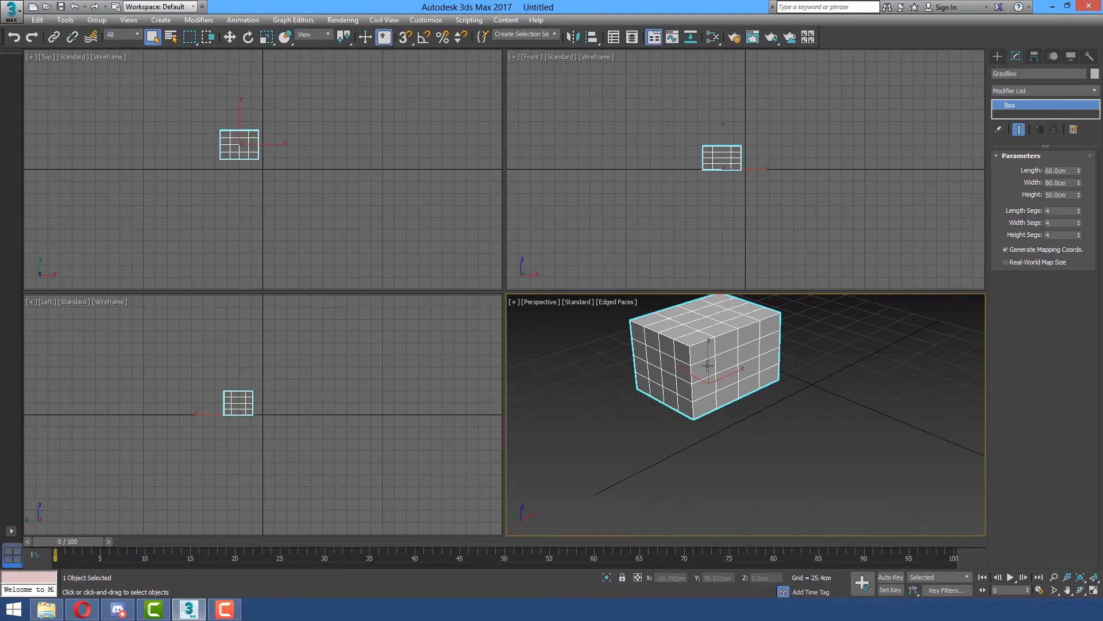
pyautogui.scroll(-3, 678, 411)
pyautogui.moveTo(679, 411); pyautogui.dragTo(684, 415, button='middle')
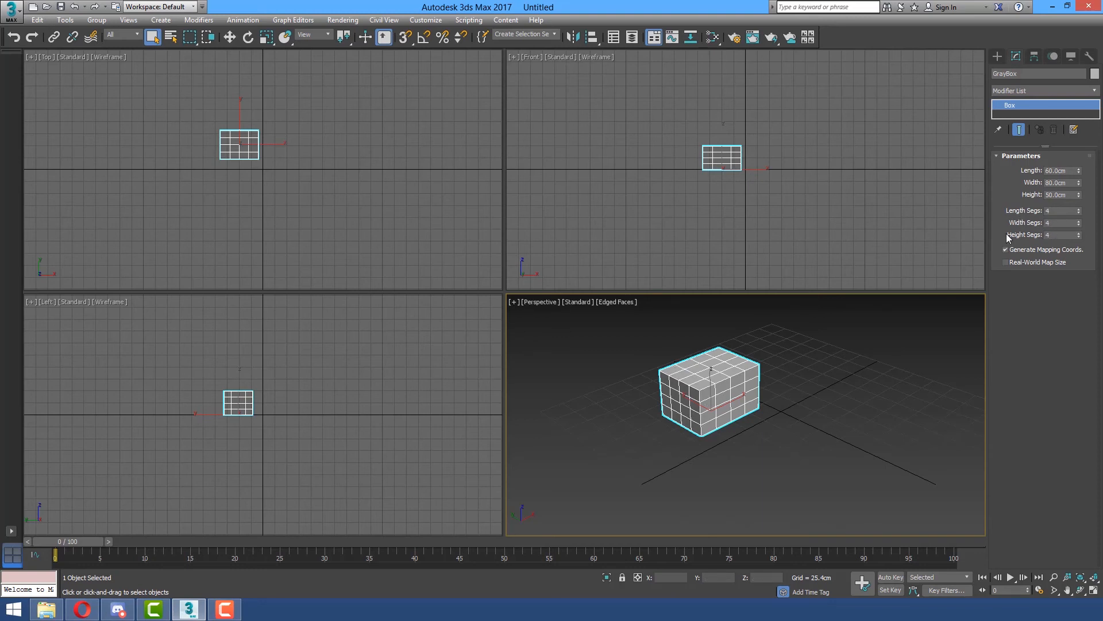
# Reset the box's length, width and height segments to the minimum of 1 each.
pyautogui.rightClick(1079, 214)
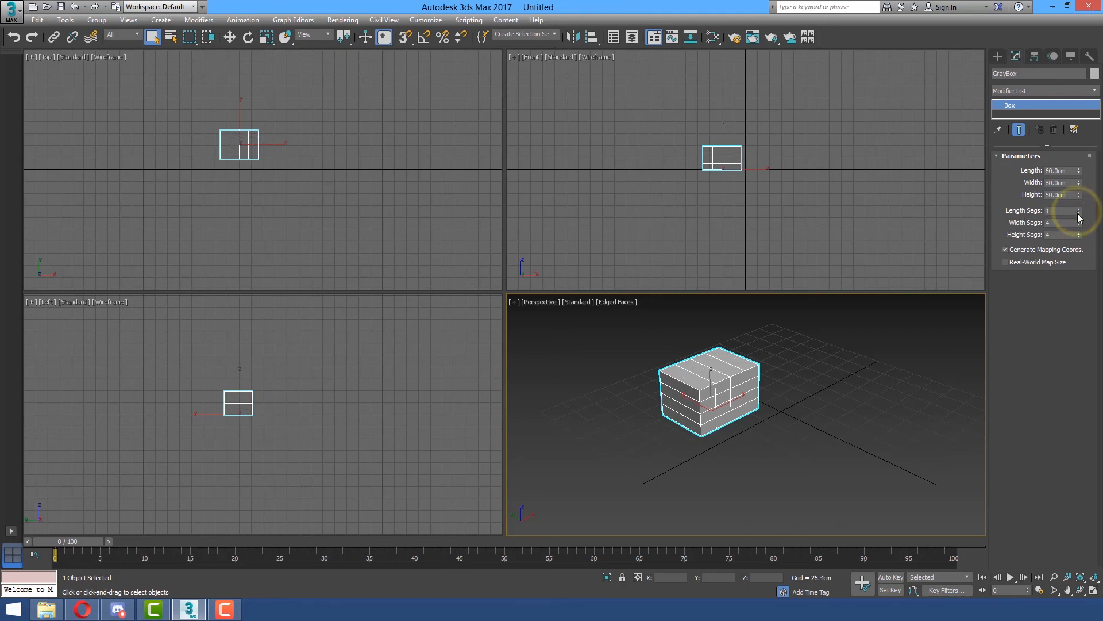
pyautogui.rightClick(1078, 224)
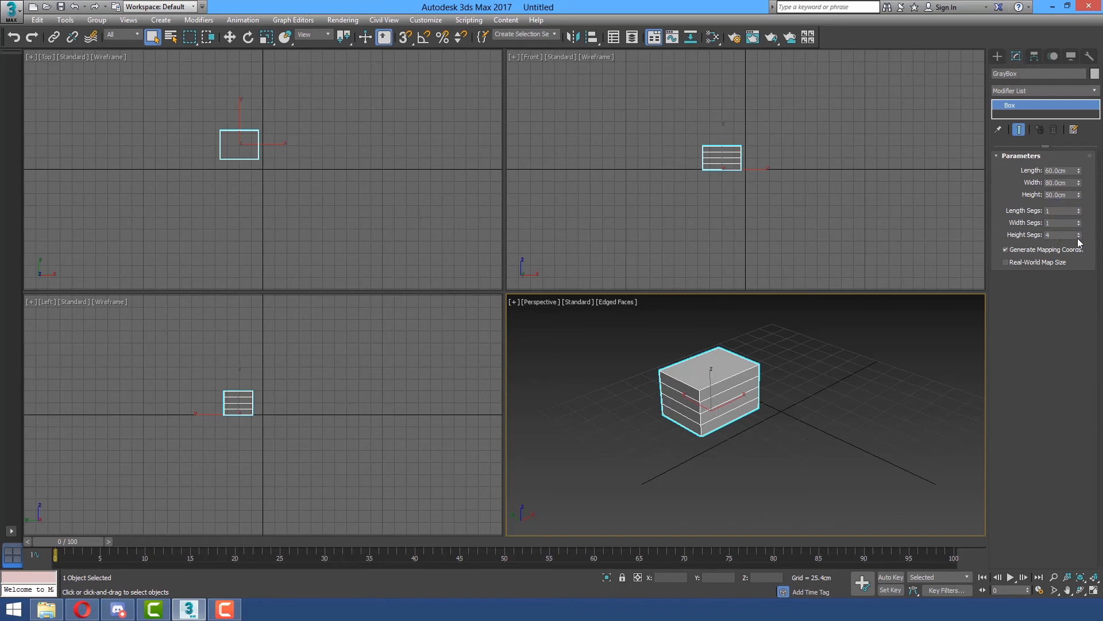
pyautogui.rightClick(1079, 235)
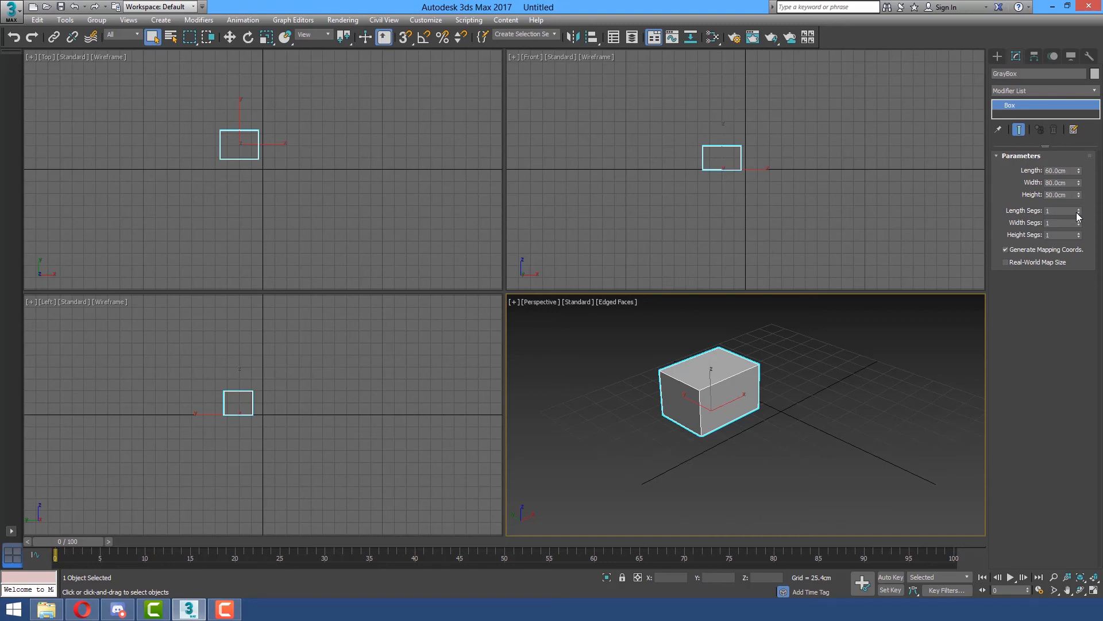
# Create a cone beside the box in the Perspective viewport, with radii of about 40.3 cm and 10.9 cm and a height of about 97 cm.
pyautogui.click(997, 56)
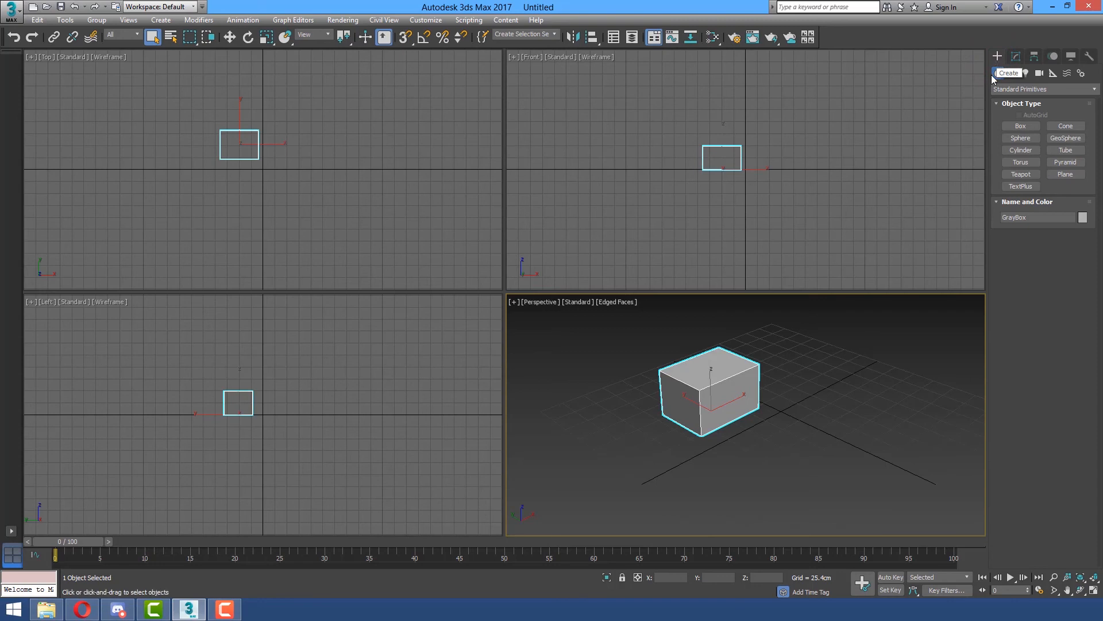
pyautogui.click(1065, 125)
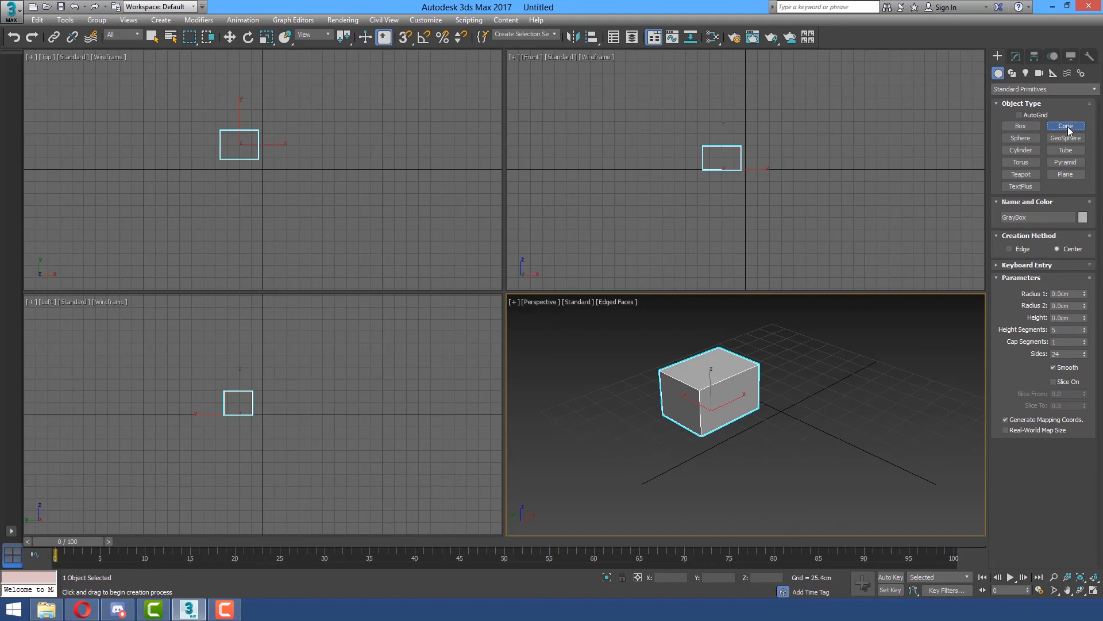
pyautogui.click(820, 394)
pyautogui.moveTo(820, 394); pyautogui.dragTo(855, 406)
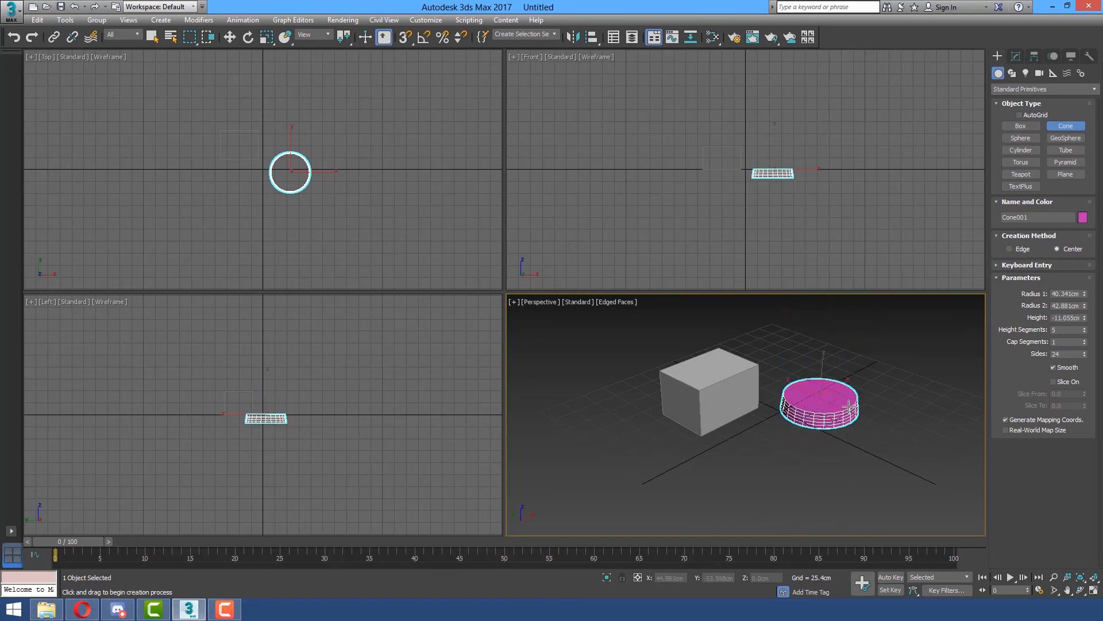
pyautogui.click(856, 312)
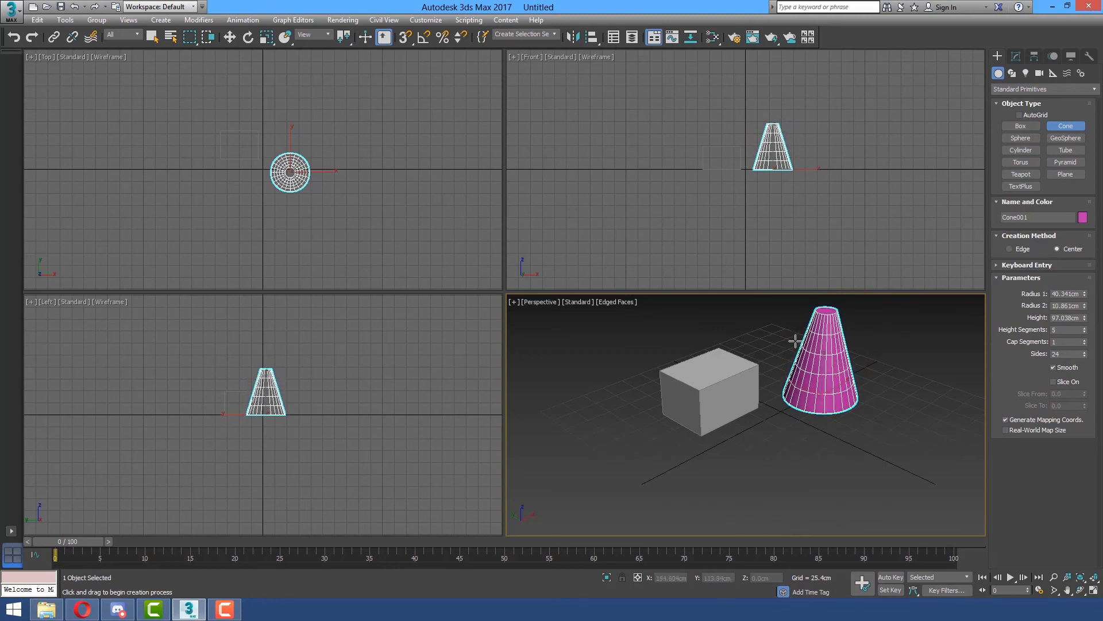
pyautogui.click(796, 341)
# Rename the cone as BlueCone.
pyautogui.click(1015, 56)
pyautogui.moveTo(868, 398); pyautogui.dragTo(862, 458, button='middle')
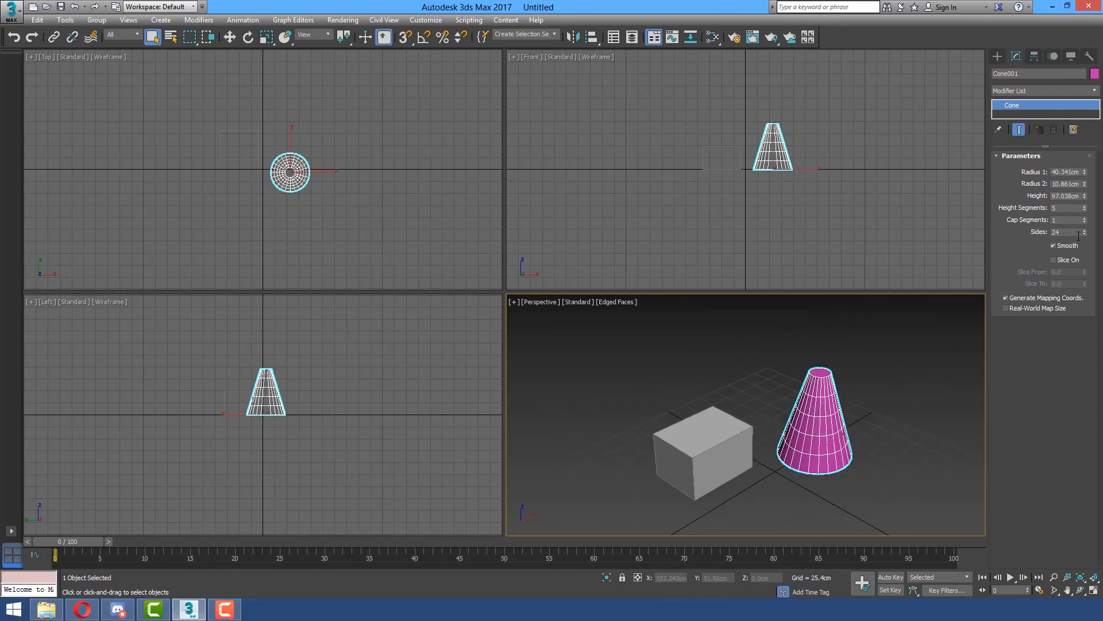
pyautogui.click(1026, 72)
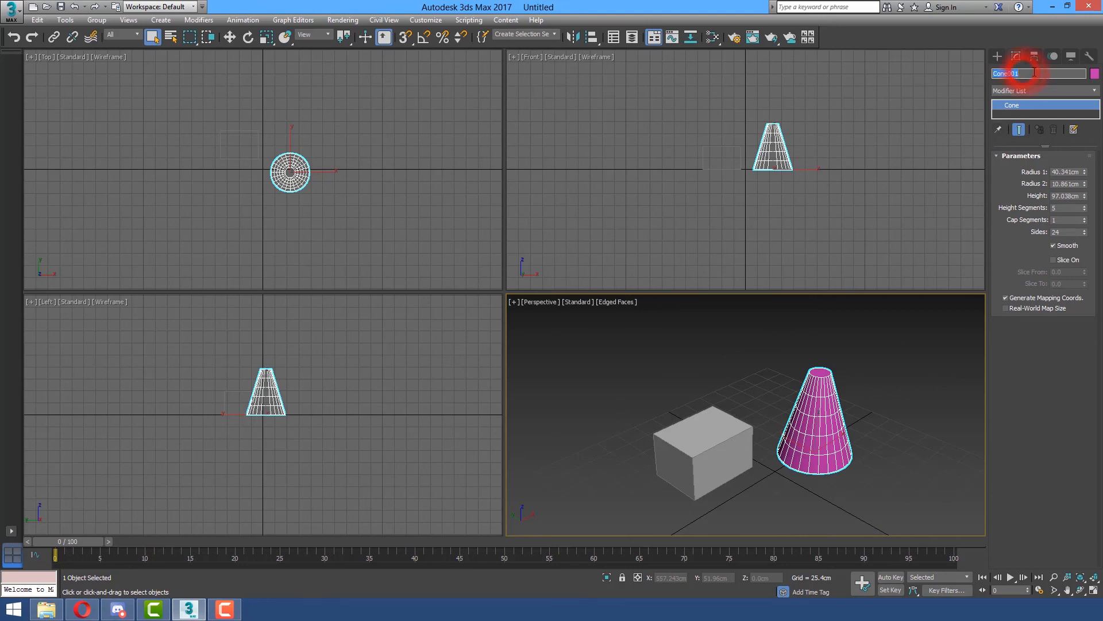
pyautogui.write('Blue')
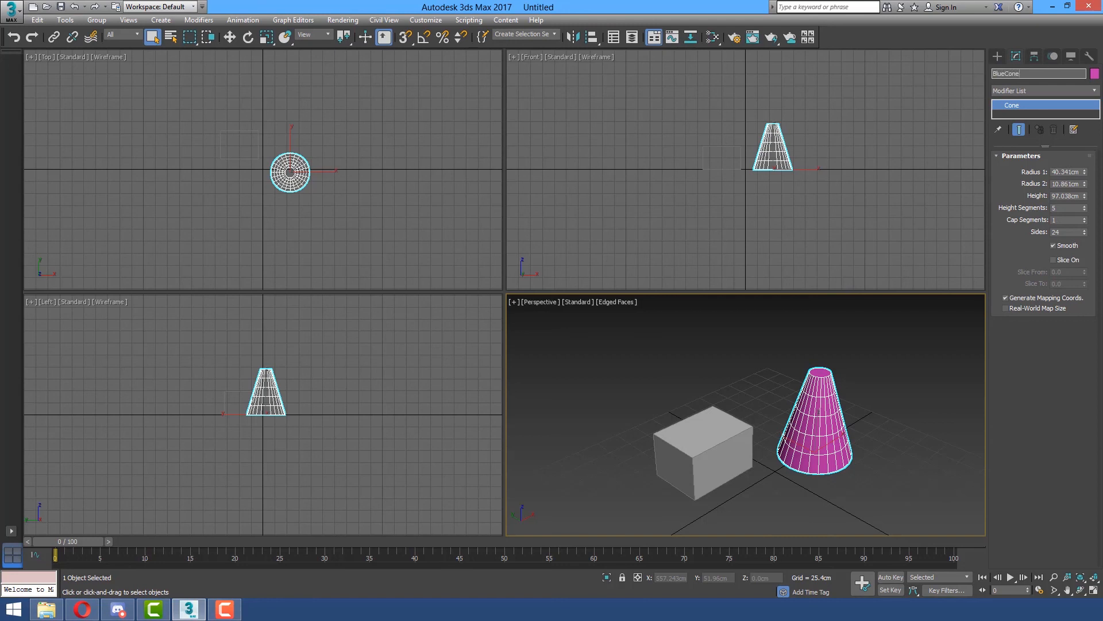
pyautogui.write('Cone')
pyautogui.press('Return')
# Change the cone's object color to a medium blue from the 3ds Max palette.
pyautogui.click(1093, 75)
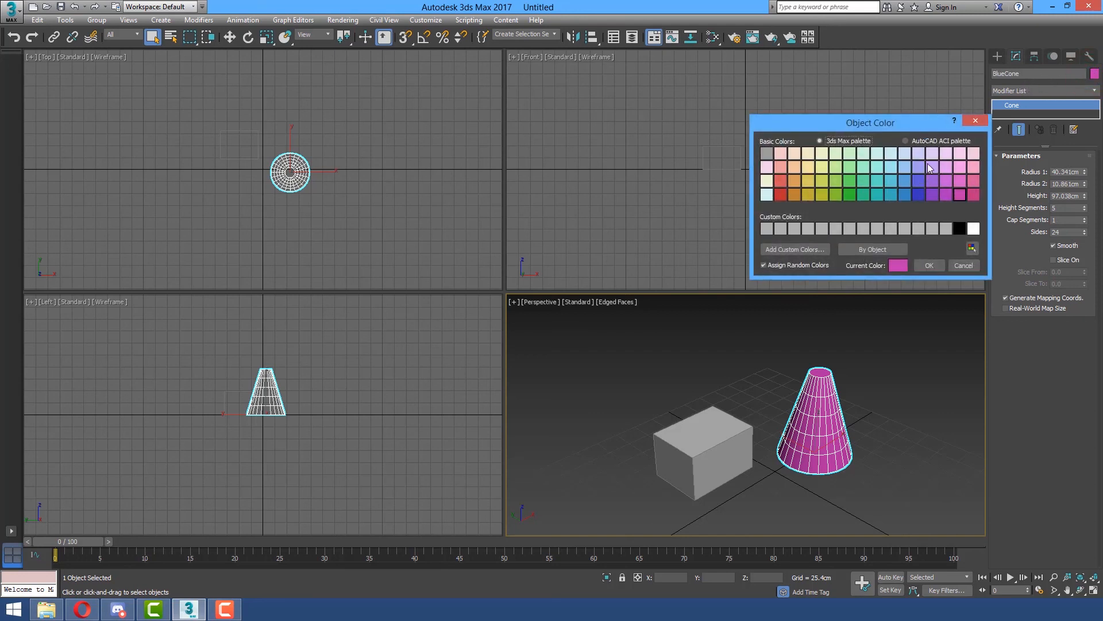
pyautogui.click(921, 180)
pyautogui.click(931, 265)
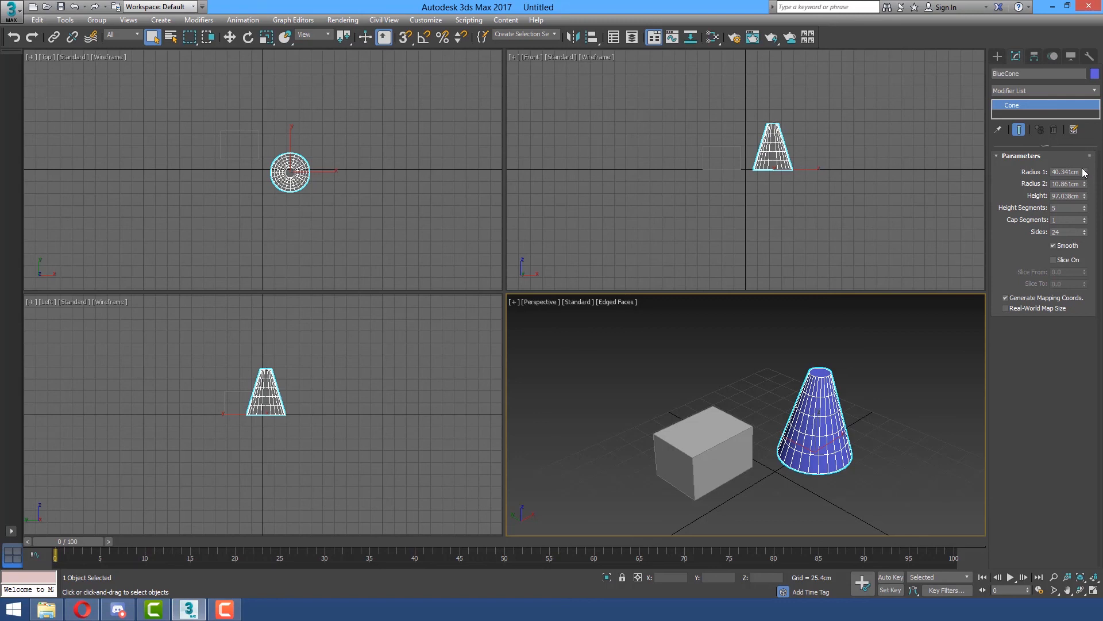
# Adjust the cone to a Radius 1 of about 41.1 cm, a Radius 2 of about 16.7 cm and a height of about 132.9 cm.
pyautogui.moveTo(1085, 174); pyautogui.dragTo(1082, 292)
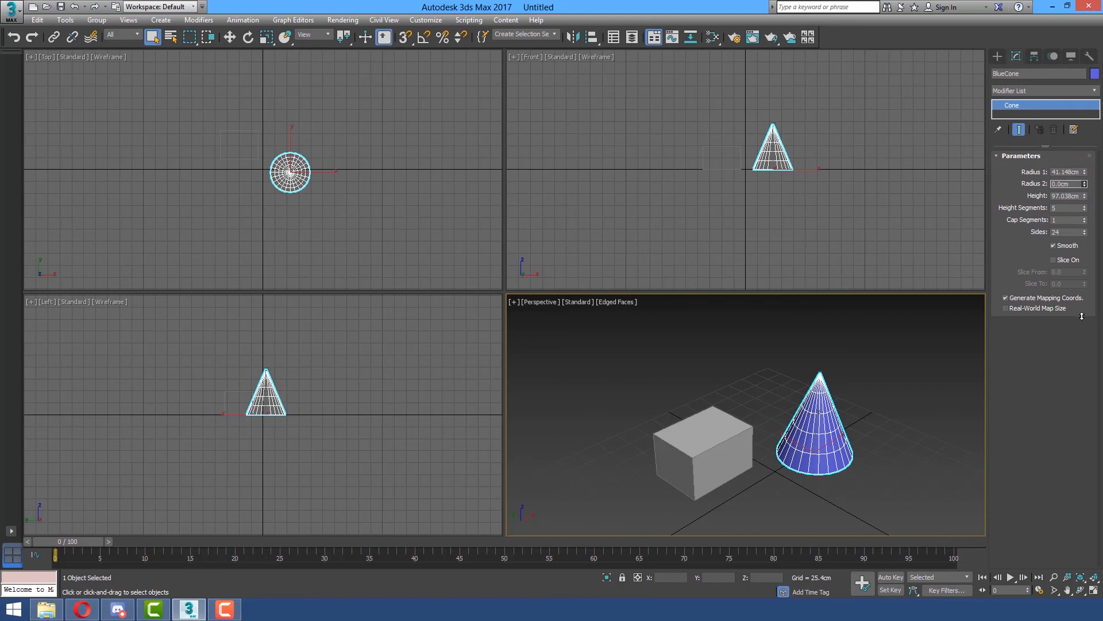
pyautogui.moveTo(1089, 228); pyautogui.dragTo(1084, 173)
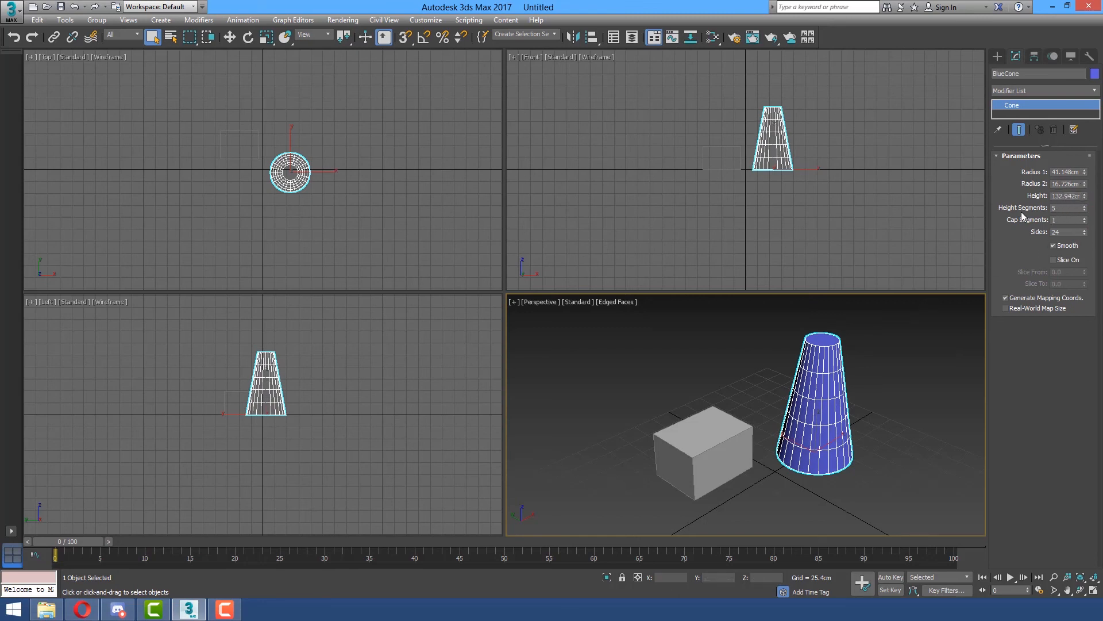
# Try raising the cone's height segments to 11.
pyautogui.click(1084, 205)
pyautogui.click(1084, 206)
pyautogui.click(1084, 206)
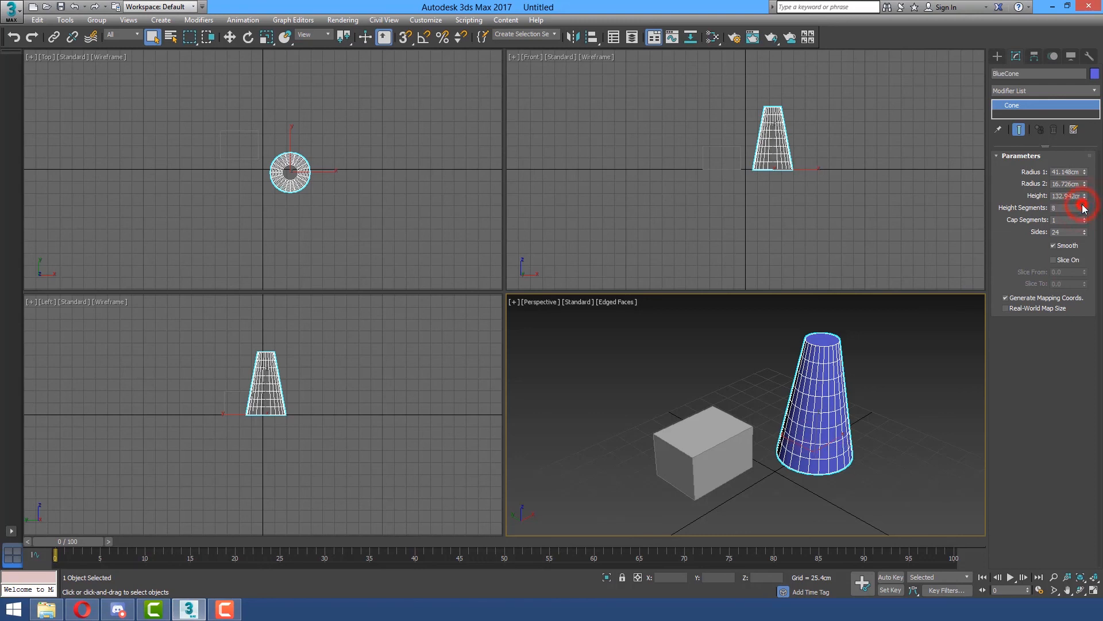
pyautogui.click(1085, 205)
pyautogui.click(1084, 205)
pyautogui.click(1085, 205)
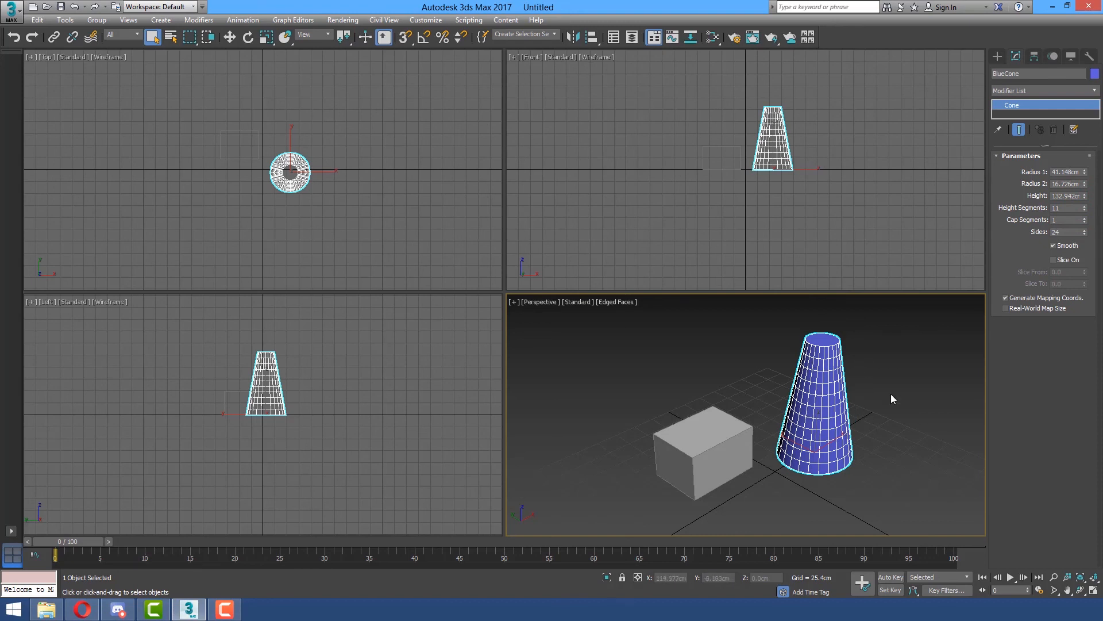
# Reduce the cone's height segments to 3.
pyautogui.click(1084, 211)
pyautogui.click(1084, 210)
pyautogui.click(1084, 210)
pyautogui.click(1085, 210)
pyautogui.click(1084, 210)
pyautogui.click(1085, 210)
pyautogui.click(1085, 211)
pyautogui.click(1084, 210)
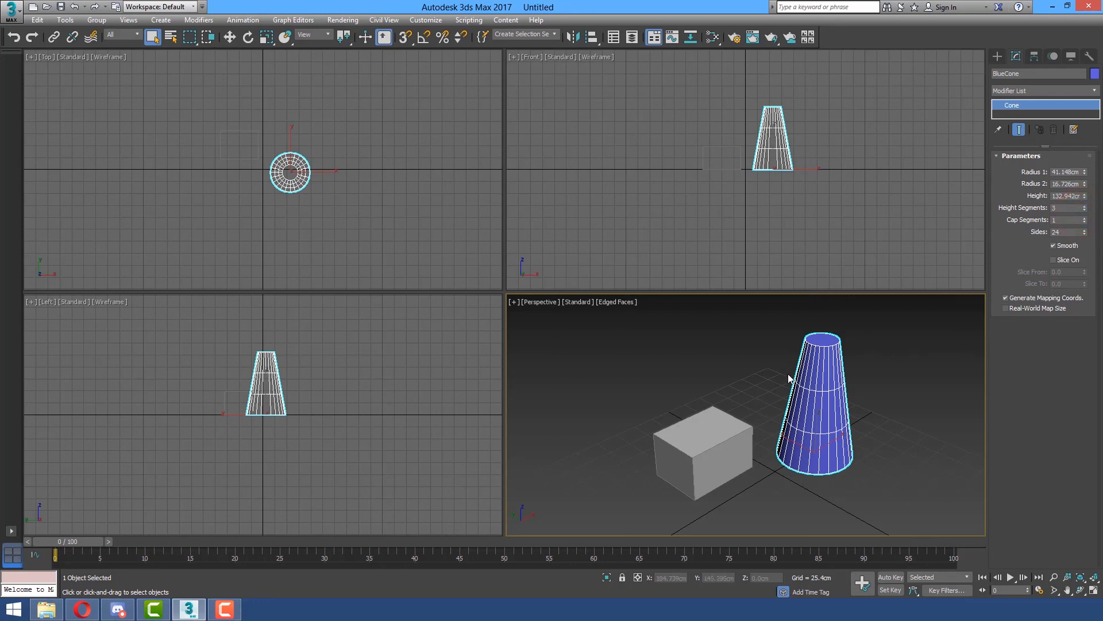
# Try 29 and 19 sides on the cone, and set its number of sides to 21.
pyautogui.click(1084, 230)
pyautogui.click(1085, 230)
pyautogui.click(1084, 230)
pyautogui.click(1084, 230)
pyautogui.click(1085, 229)
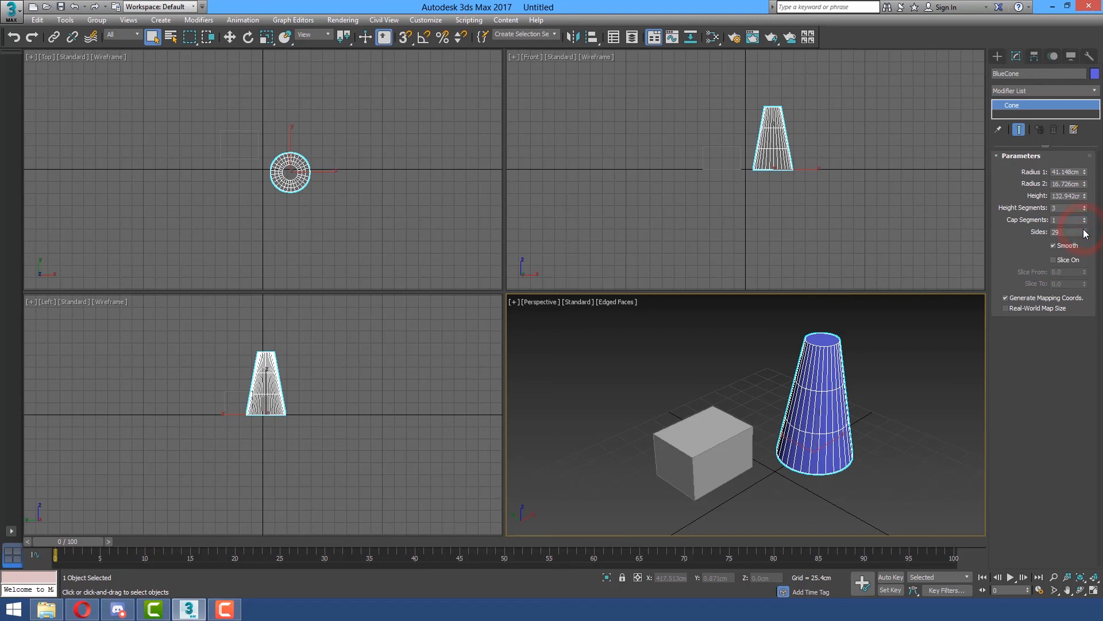
pyautogui.click(1085, 234)
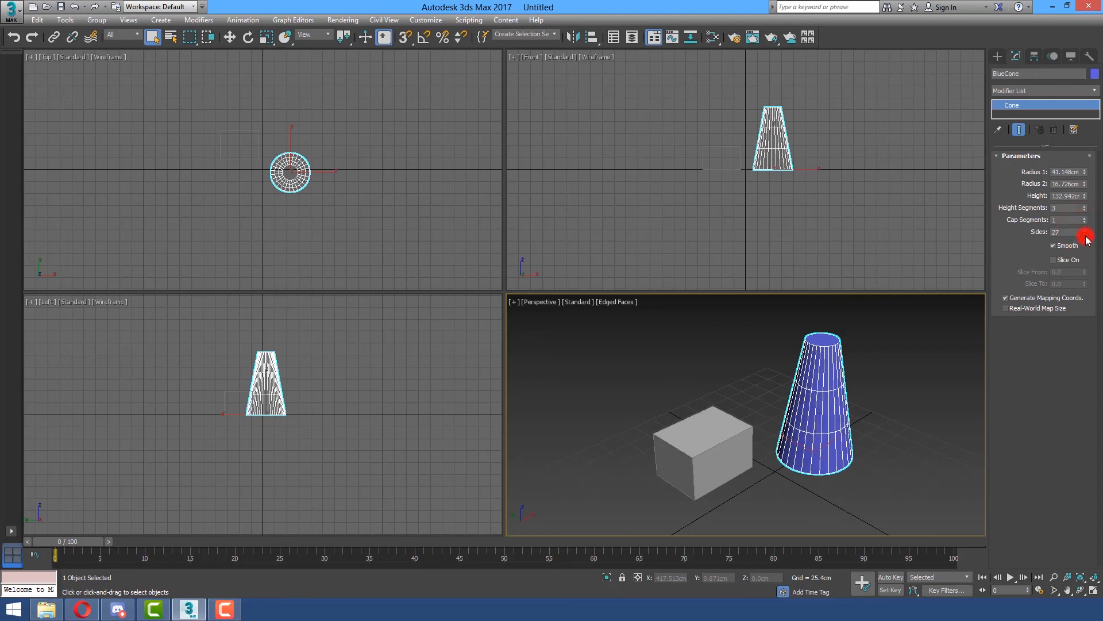
pyautogui.click(1085, 235)
pyautogui.click(1085, 235)
pyautogui.click(1085, 235)
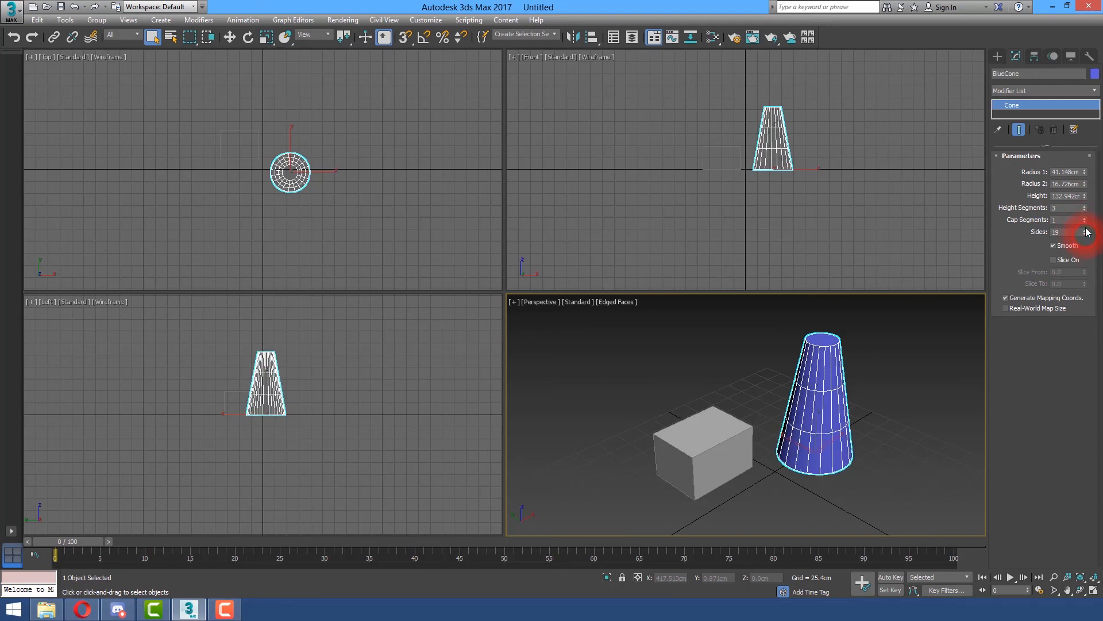
pyautogui.click(1085, 230)
pyautogui.click(1085, 230)
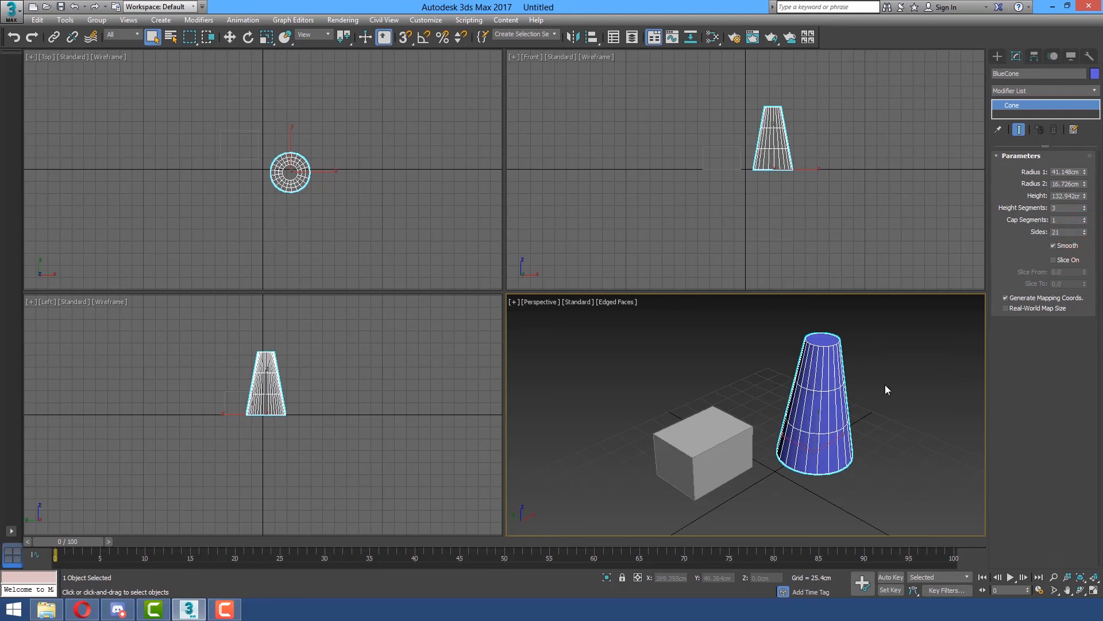
# Try 4 cap segments on the cone while viewing its top cap up close, and reset them to 1.
pyautogui.keyDown('alt'); pyautogui.moveTo(825, 400); pyautogui.dragTo(804, 447, button='middle'); pyautogui.keyUp('alt')
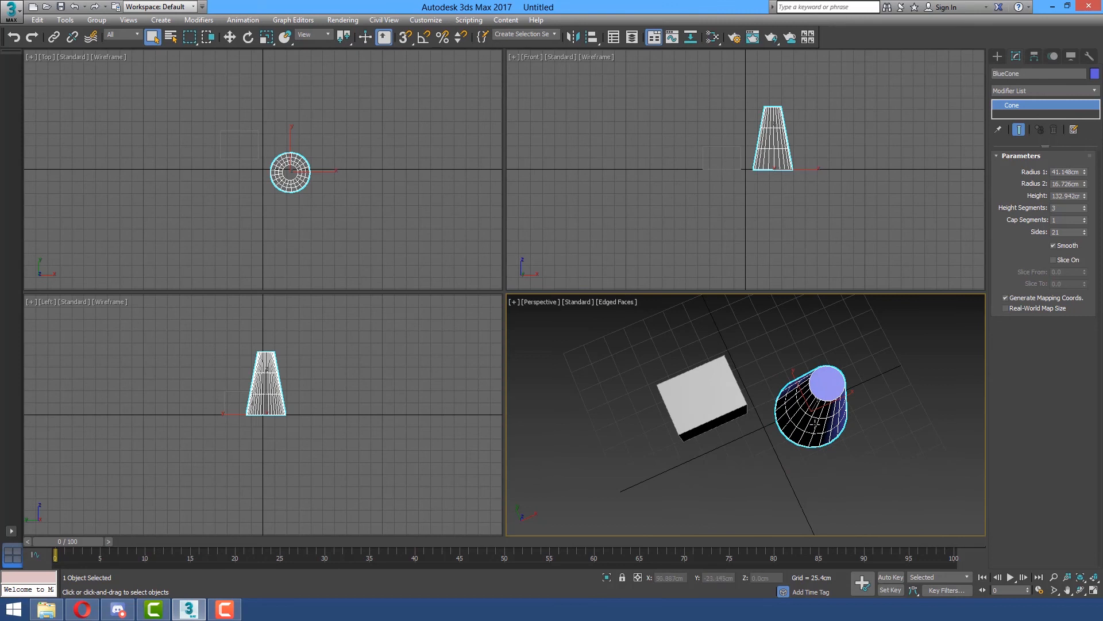
pyautogui.scroll(3, 863, 394)
pyautogui.scroll(1, 833, 359)
pyautogui.scroll(3, 833, 358)
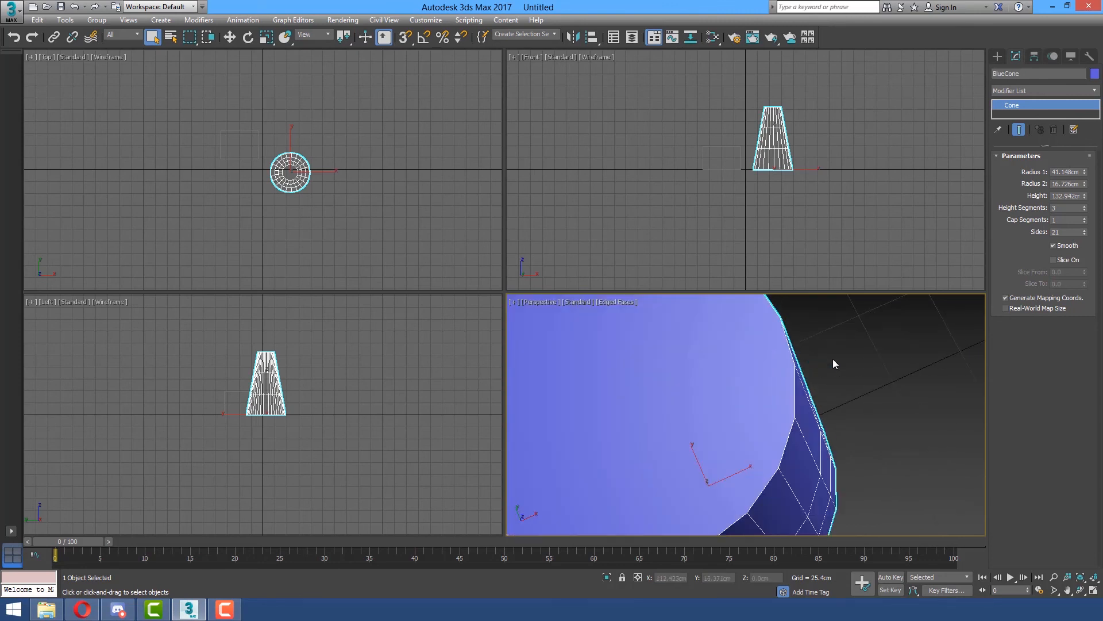
pyautogui.scroll(-3, 805, 352)
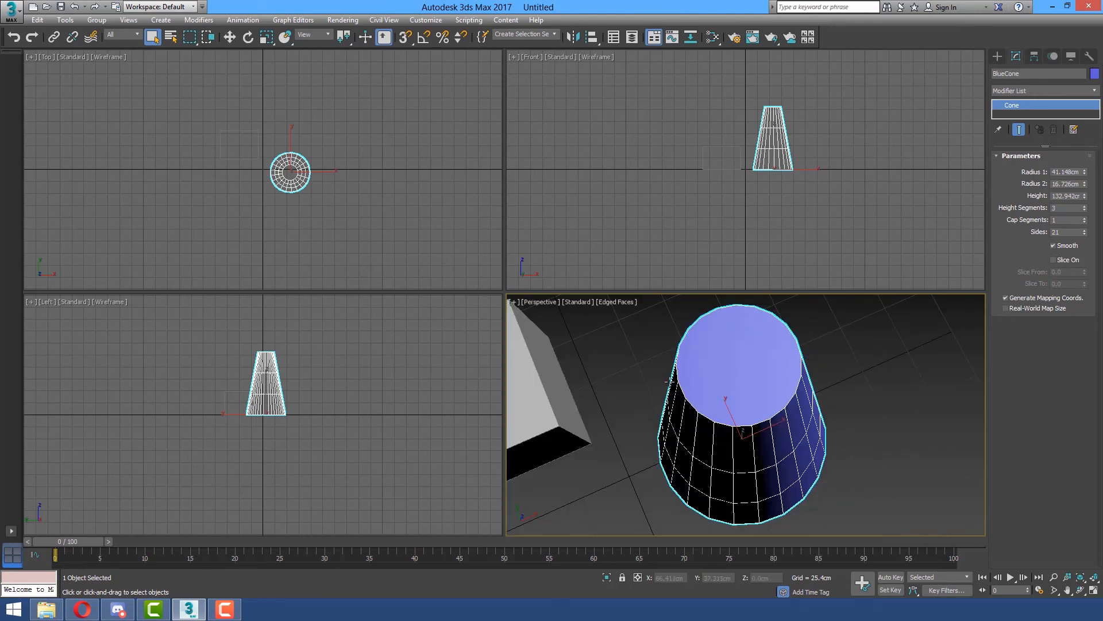
pyautogui.click(1085, 219)
pyautogui.click(1085, 218)
pyautogui.click(1086, 219)
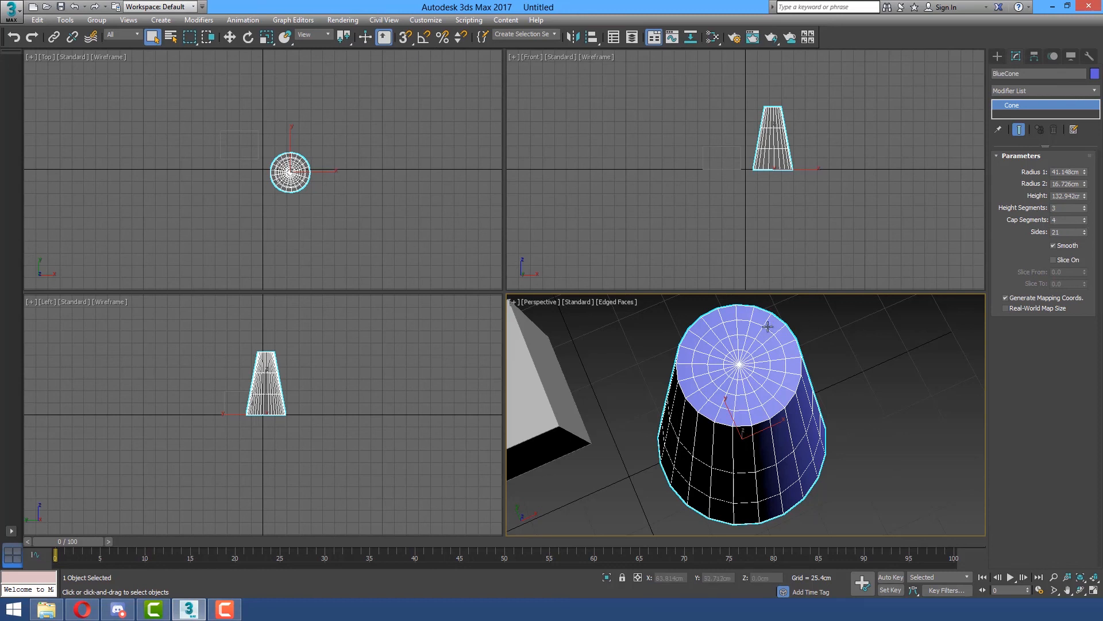
pyautogui.rightClick(1085, 222)
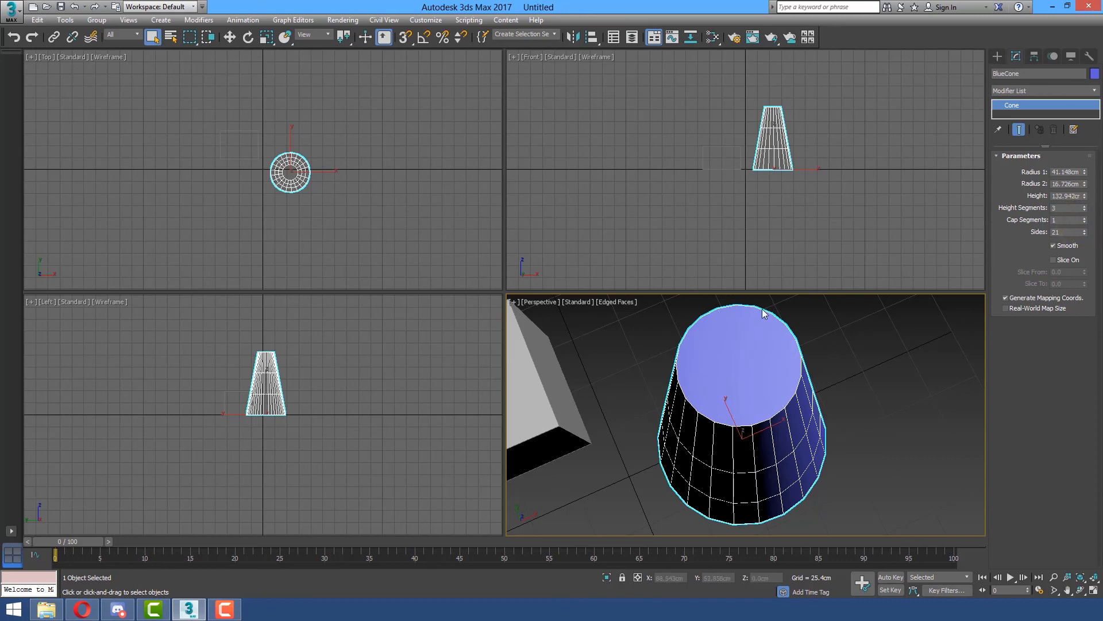